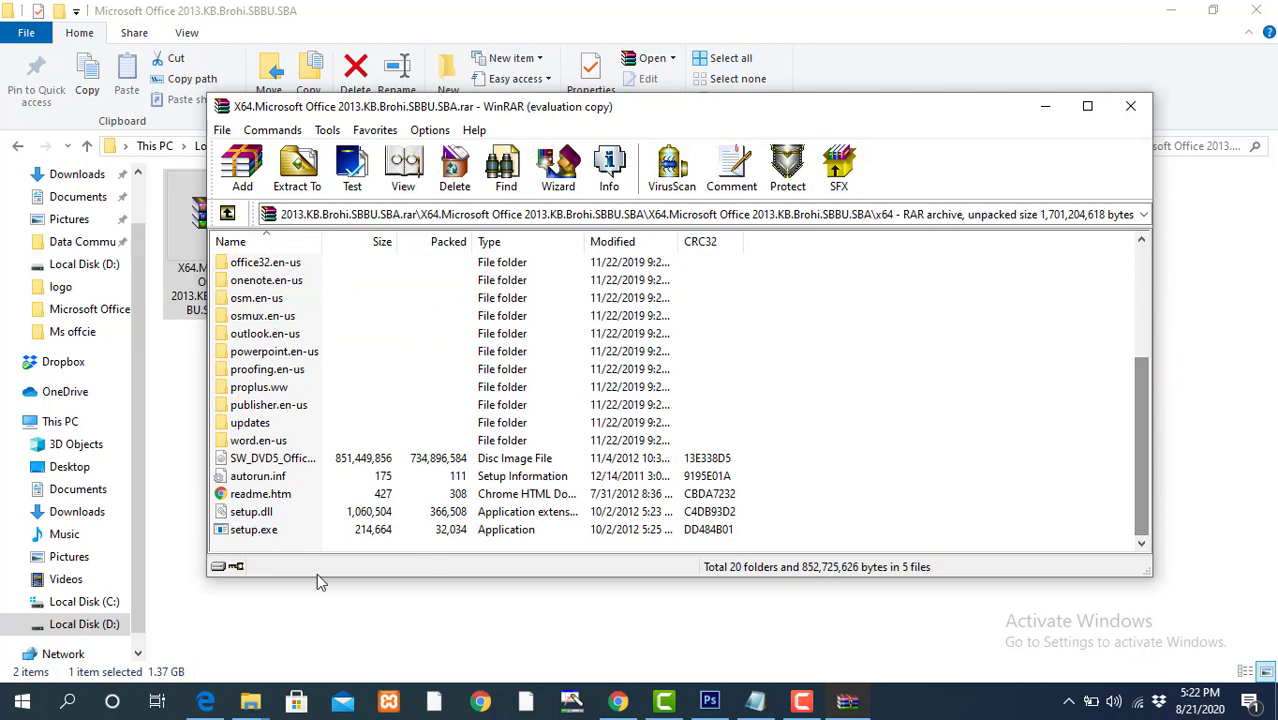
# - Close the open archive and extract the X64 Microsoft Office 2013 archive into the current folder
pyautogui.click(255, 532)
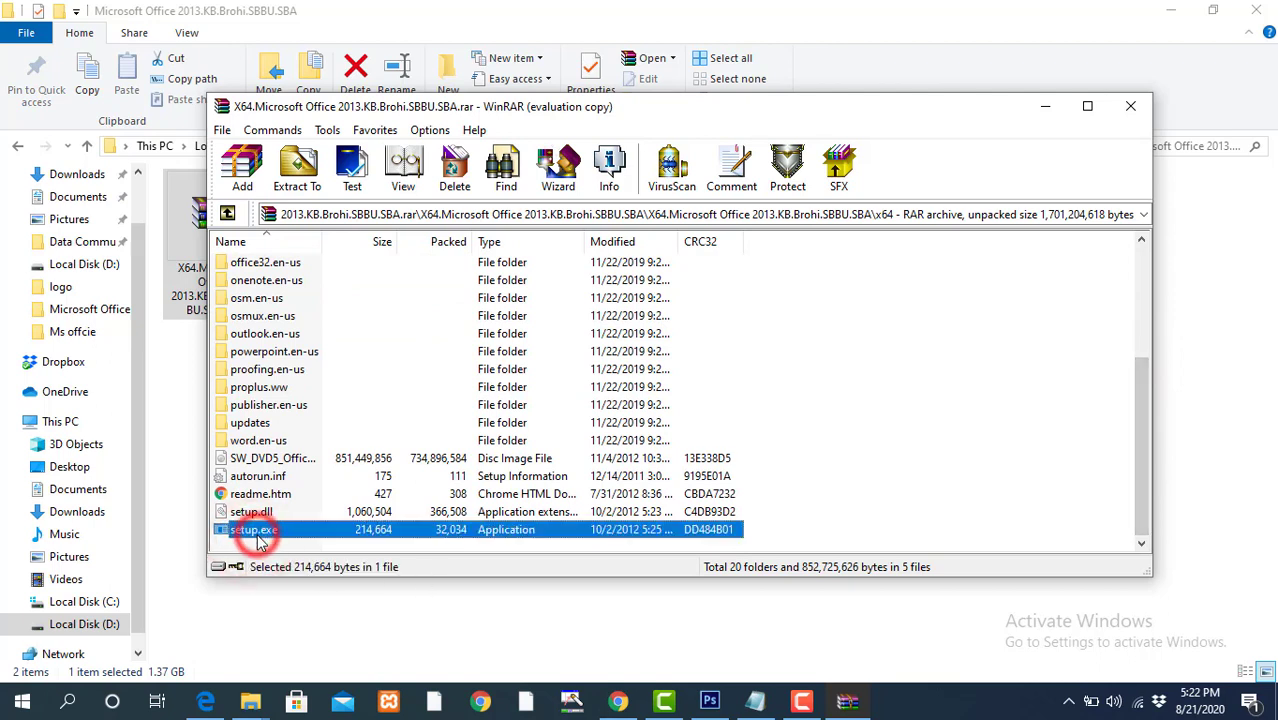
pyautogui.click(1130, 106)
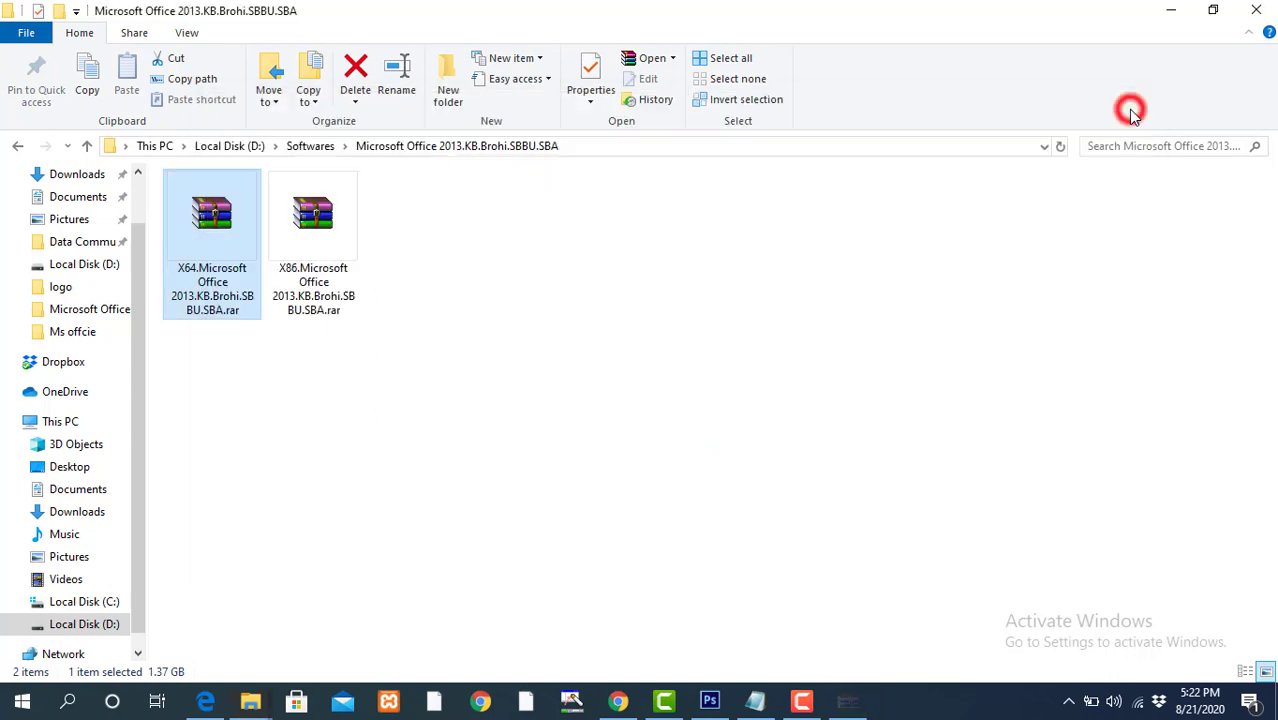
pyautogui.rightClick(222, 248)
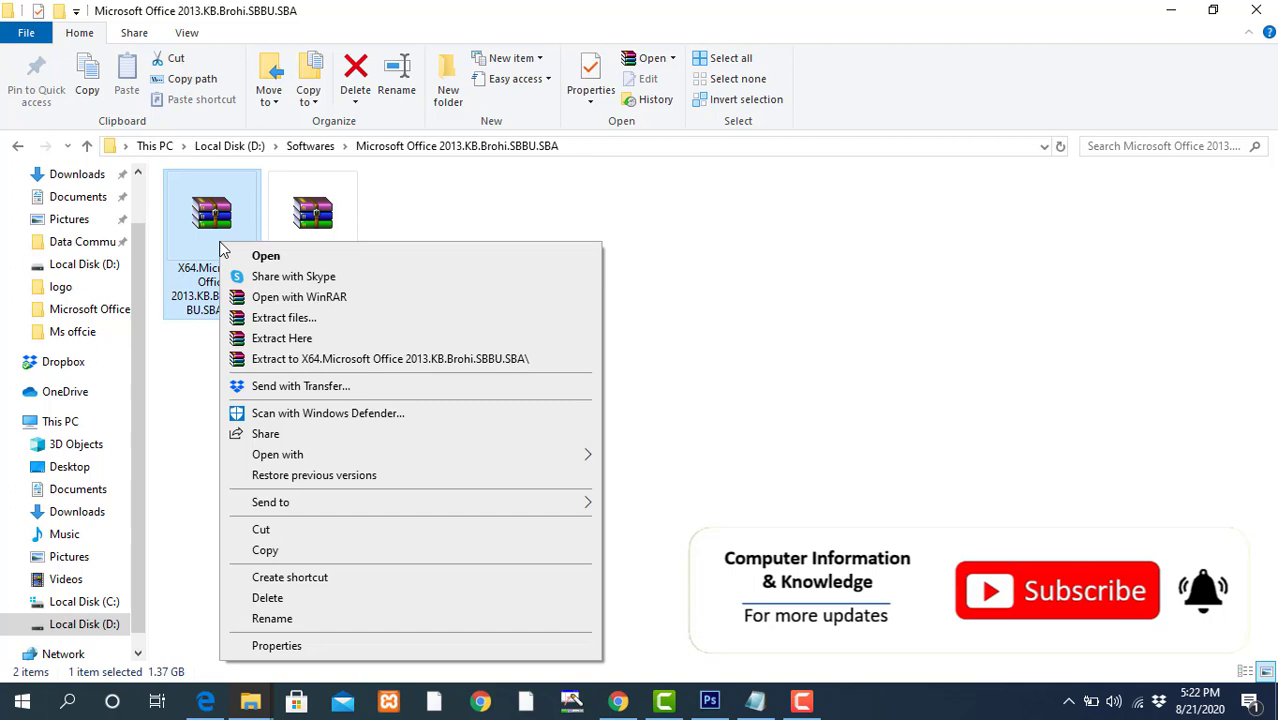
pyautogui.click(288, 339)
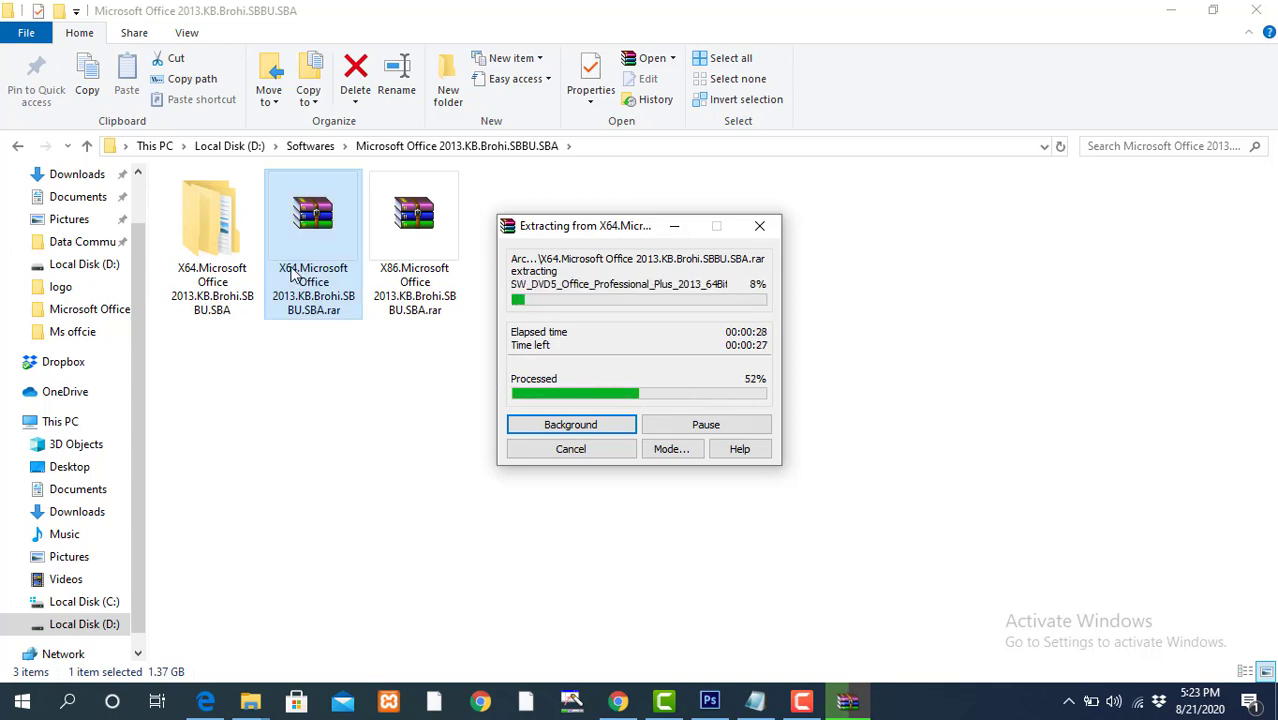
# - Browse the newly extracted X64 Microsoft Office 2013 folder down to its x64 subfolder
pyautogui.click(188, 212)
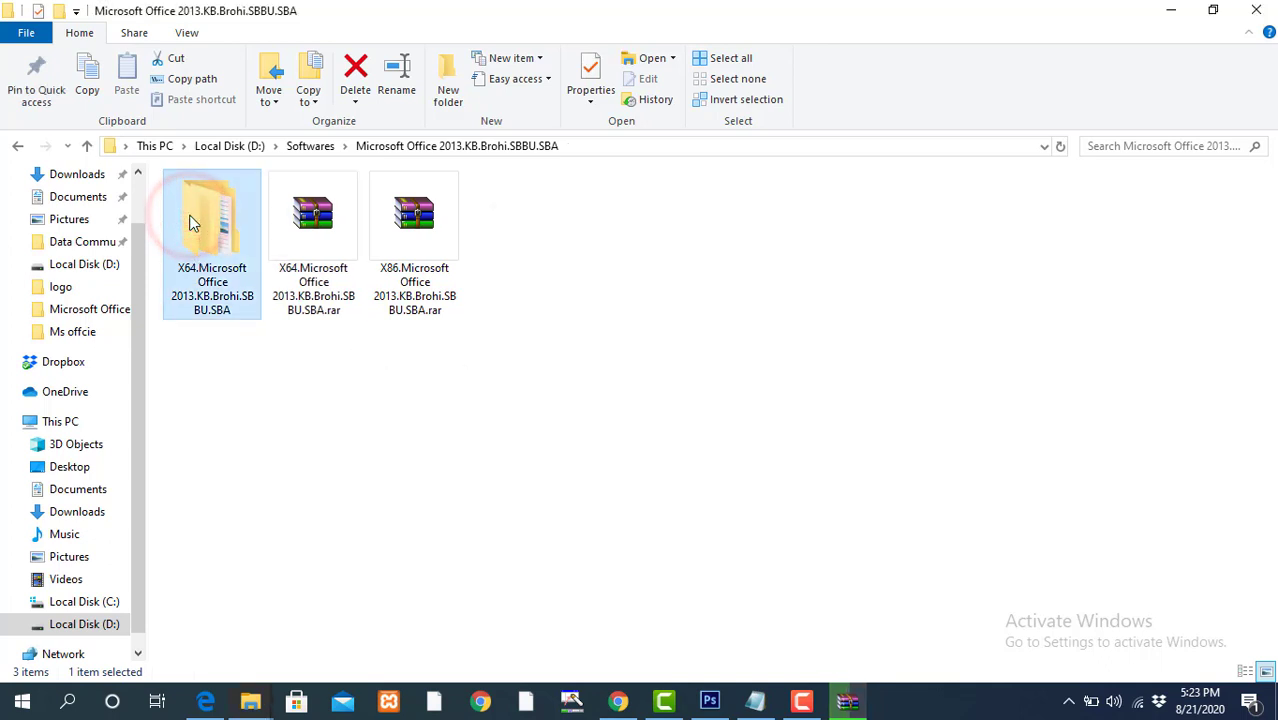
pyautogui.doubleClick(200, 222)
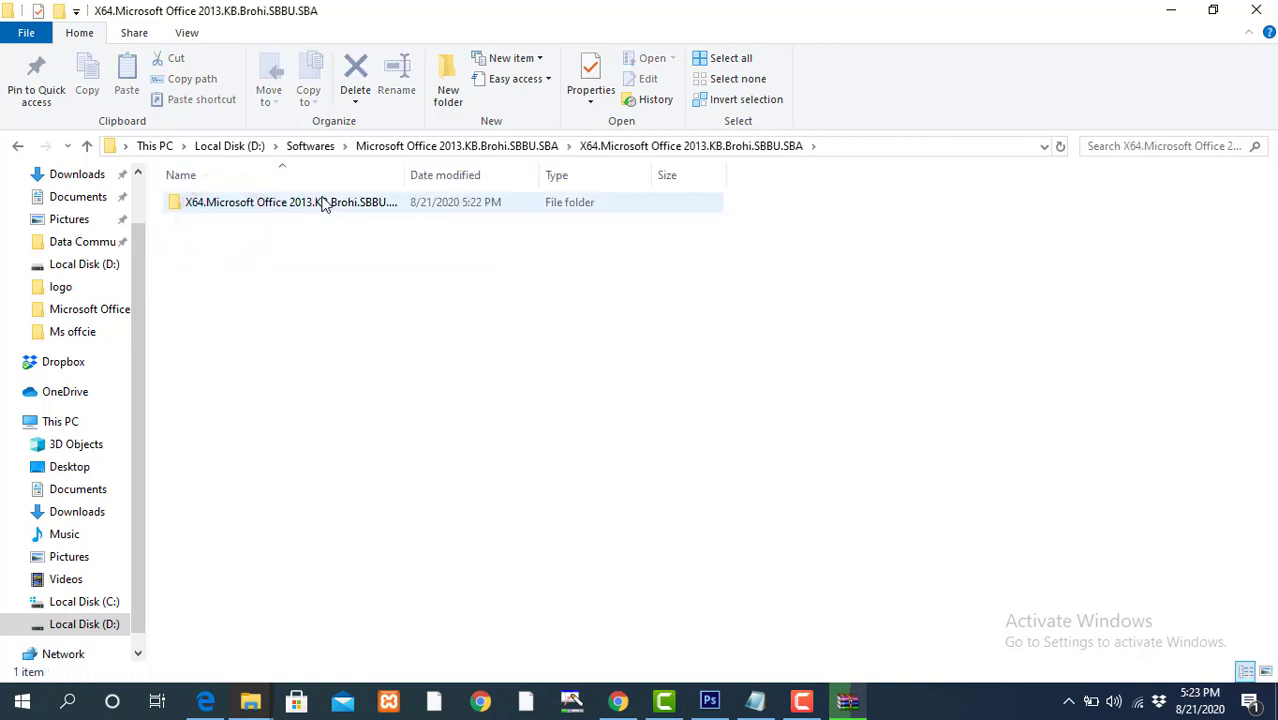
pyautogui.doubleClick(321, 202)
pyautogui.click(205, 208)
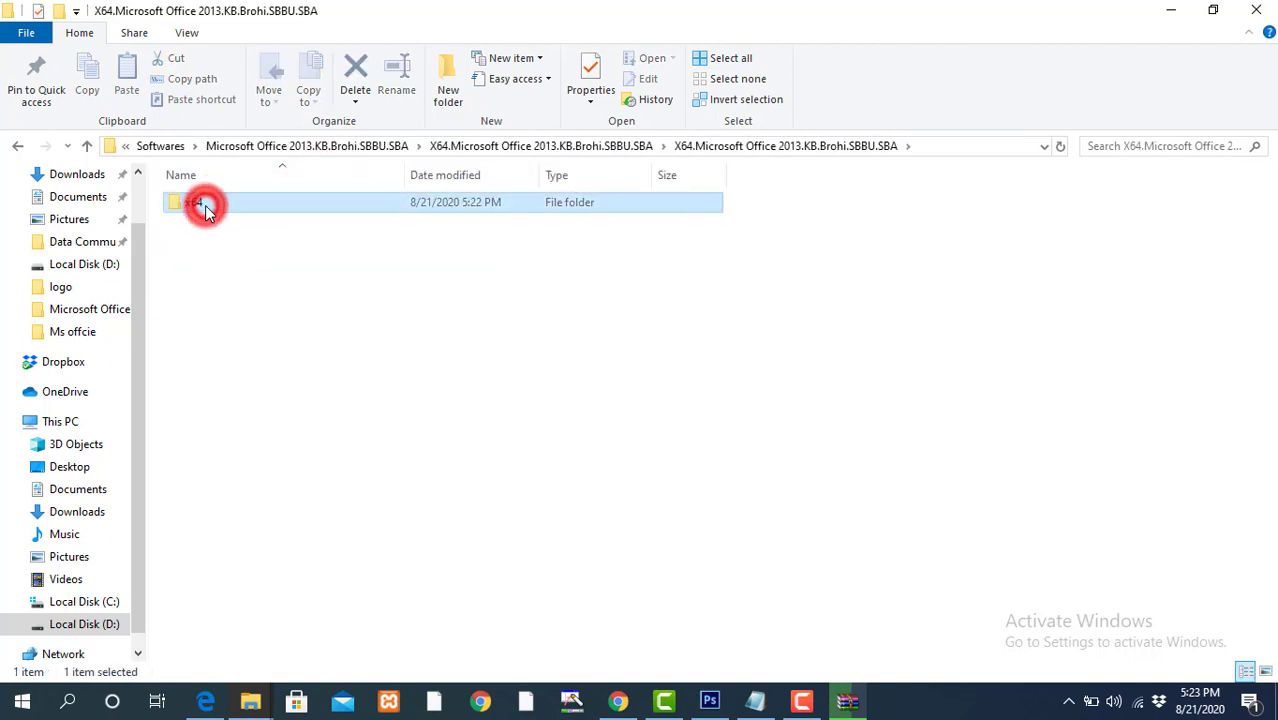
pyautogui.doubleClick(205, 208)
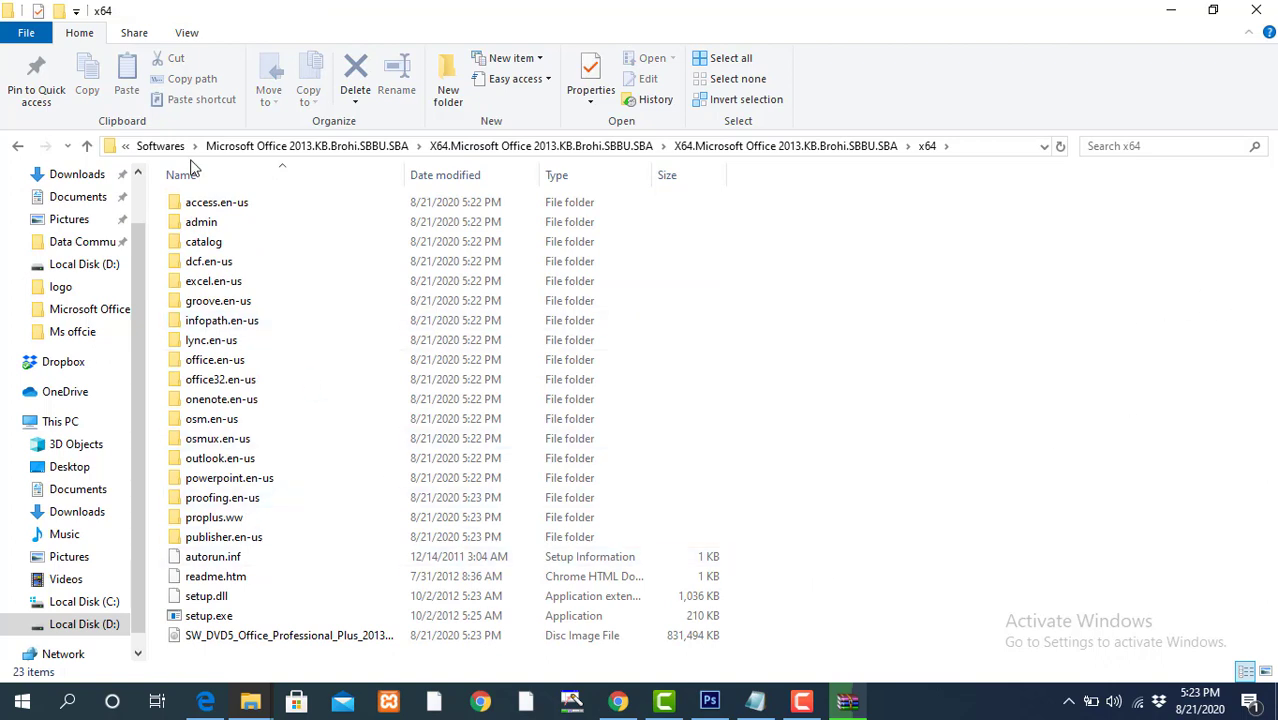
# - Return to the folder holding the archives and bring up the extraction progress window
pyautogui.click(20, 150)
pyautogui.click(20, 150)
pyautogui.click(20, 150)
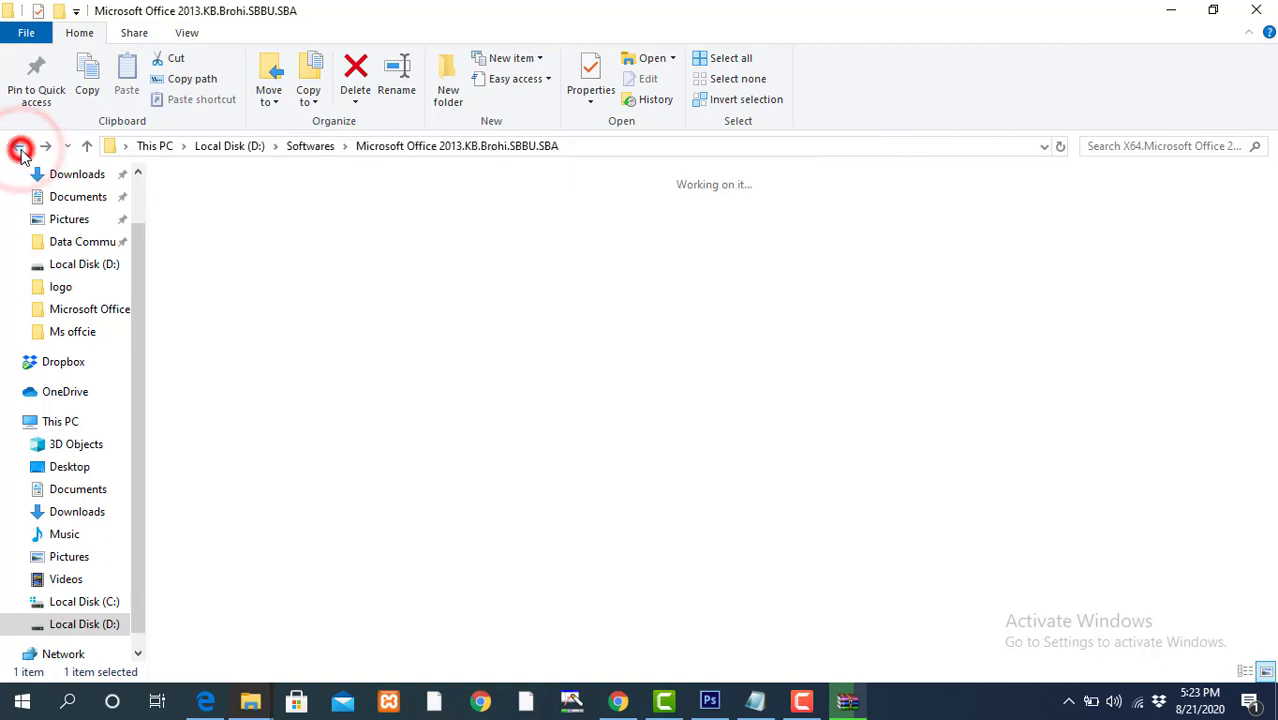
pyautogui.click(845, 699)
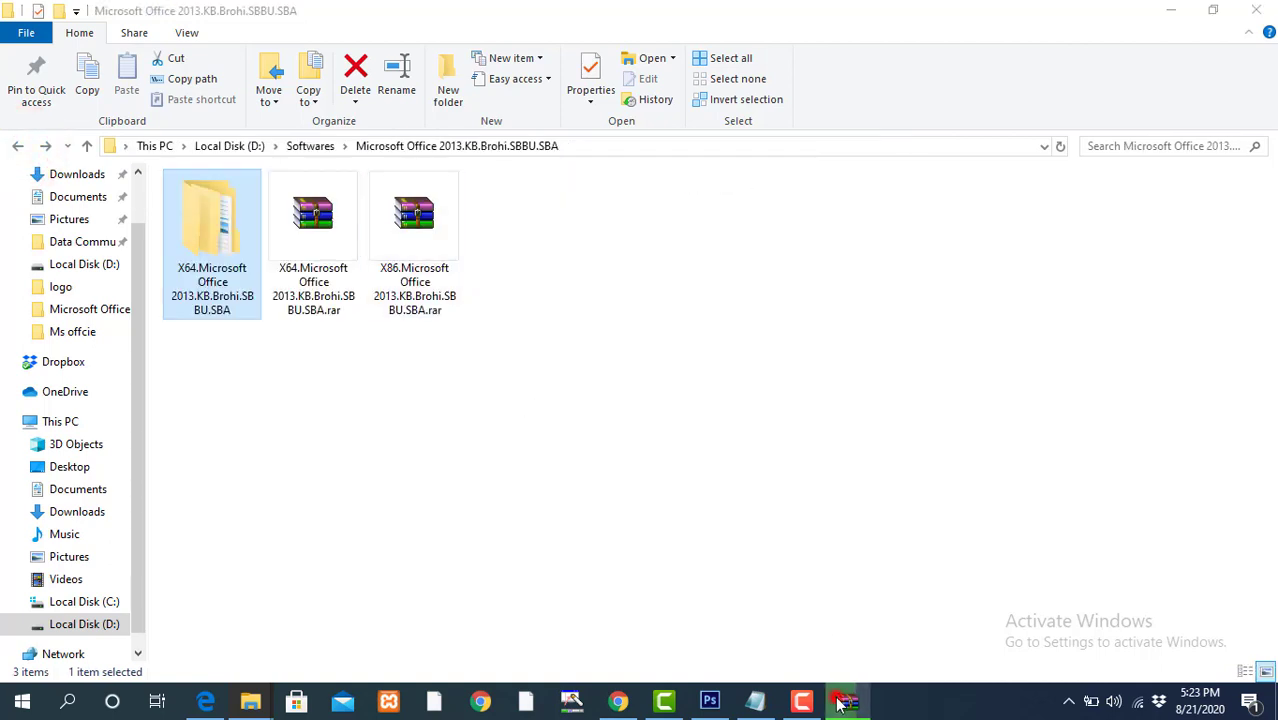
pyautogui.moveTo(643, 237); pyautogui.dragTo(678, 257)
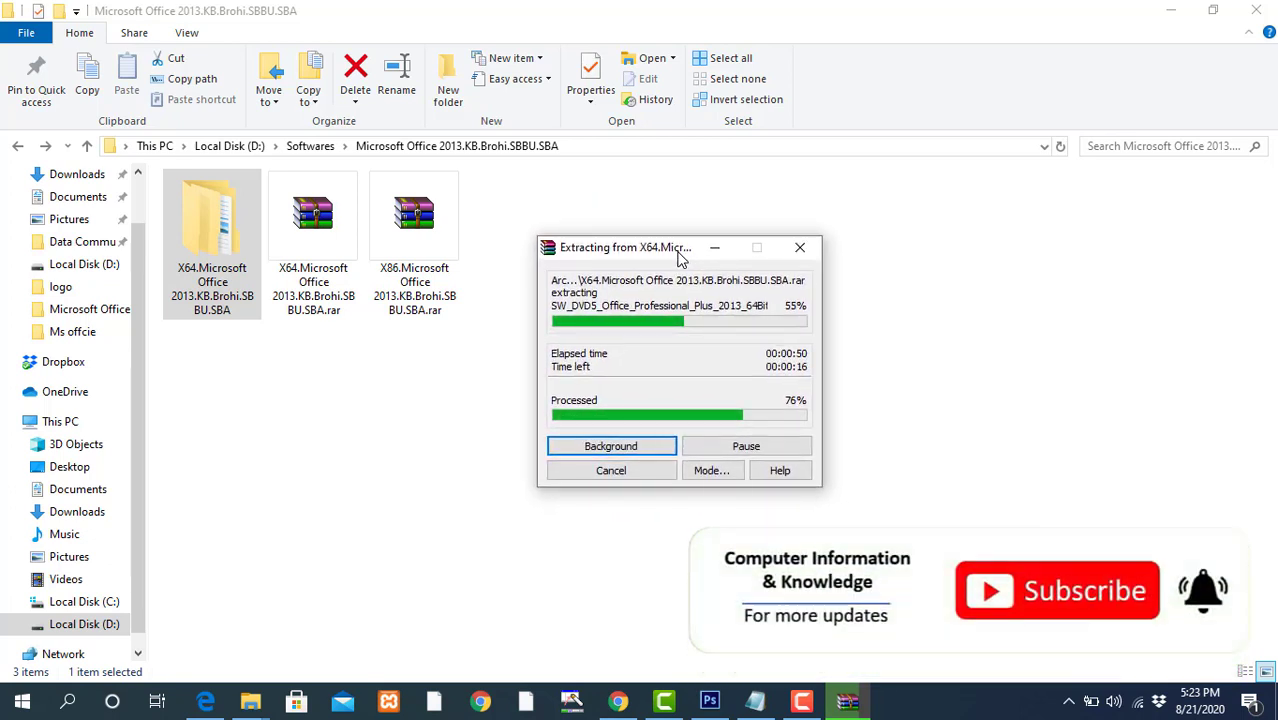
pyautogui.click(673, 362)
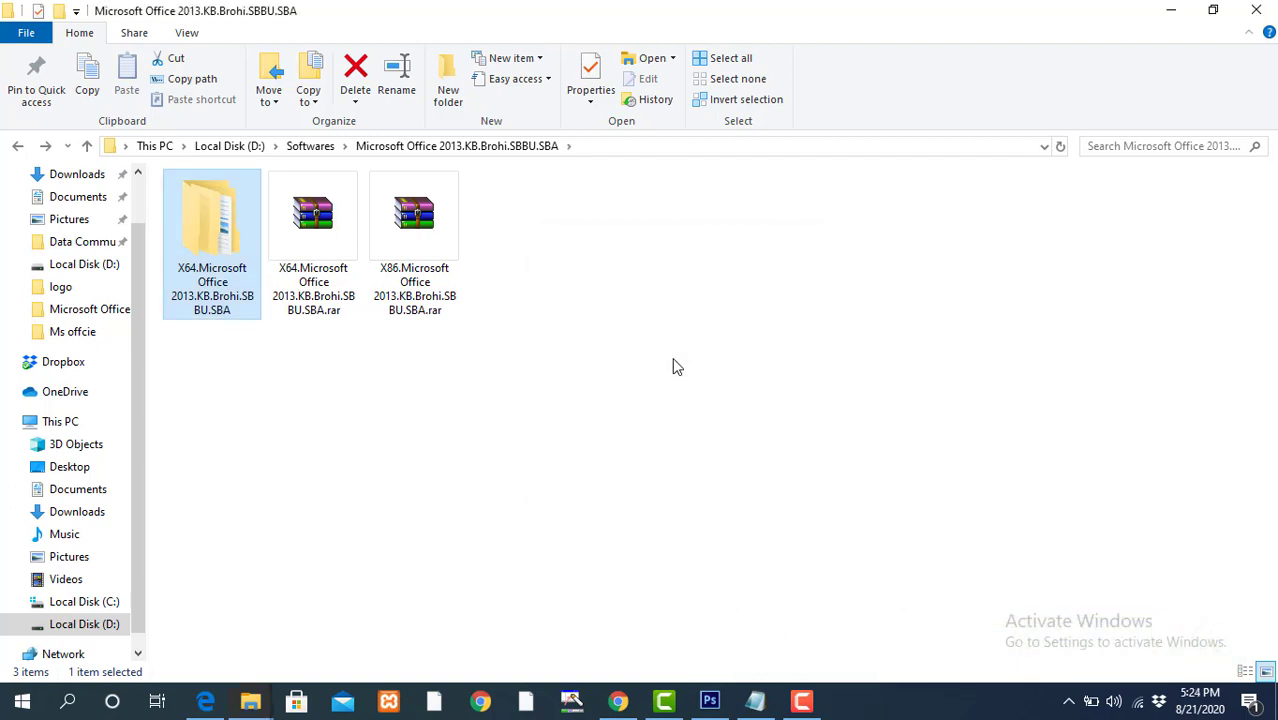
# - Open the extracted X64 Microsoft Office 2013 folder and go down through its nested folder into x64
pyautogui.click(212, 220)
pyautogui.rightClick(212, 220)
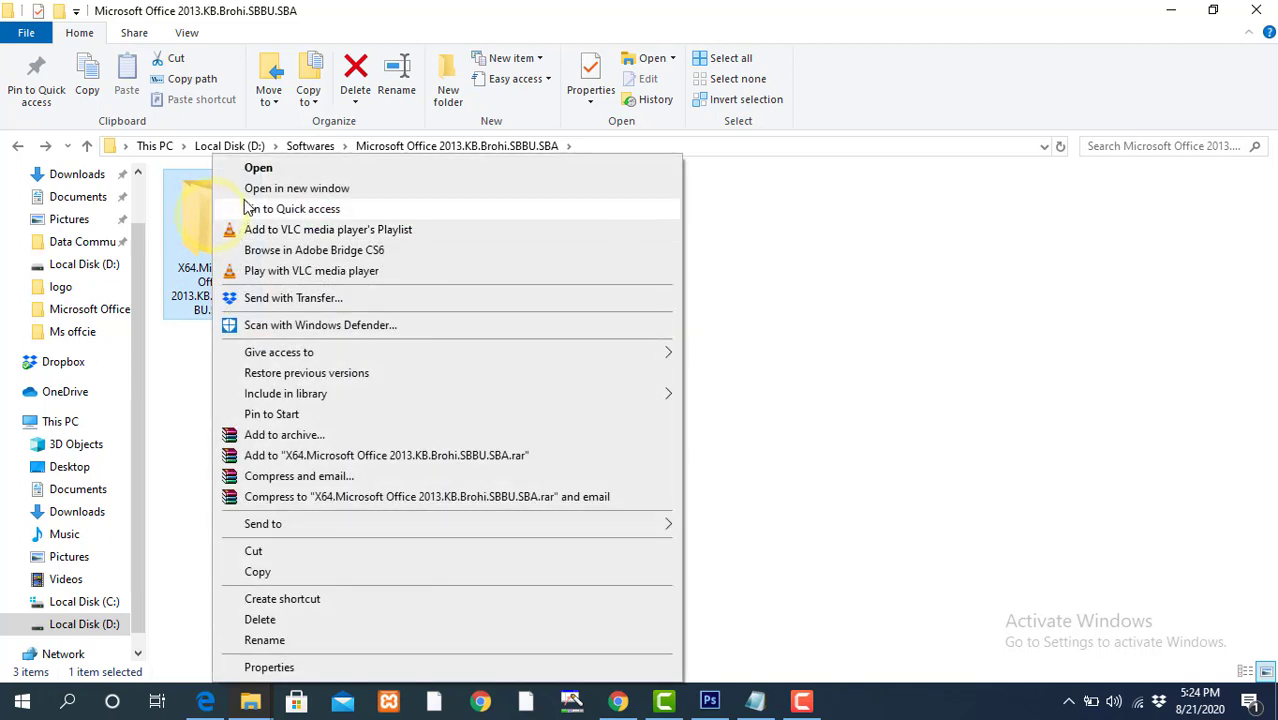
pyautogui.click(250, 170)
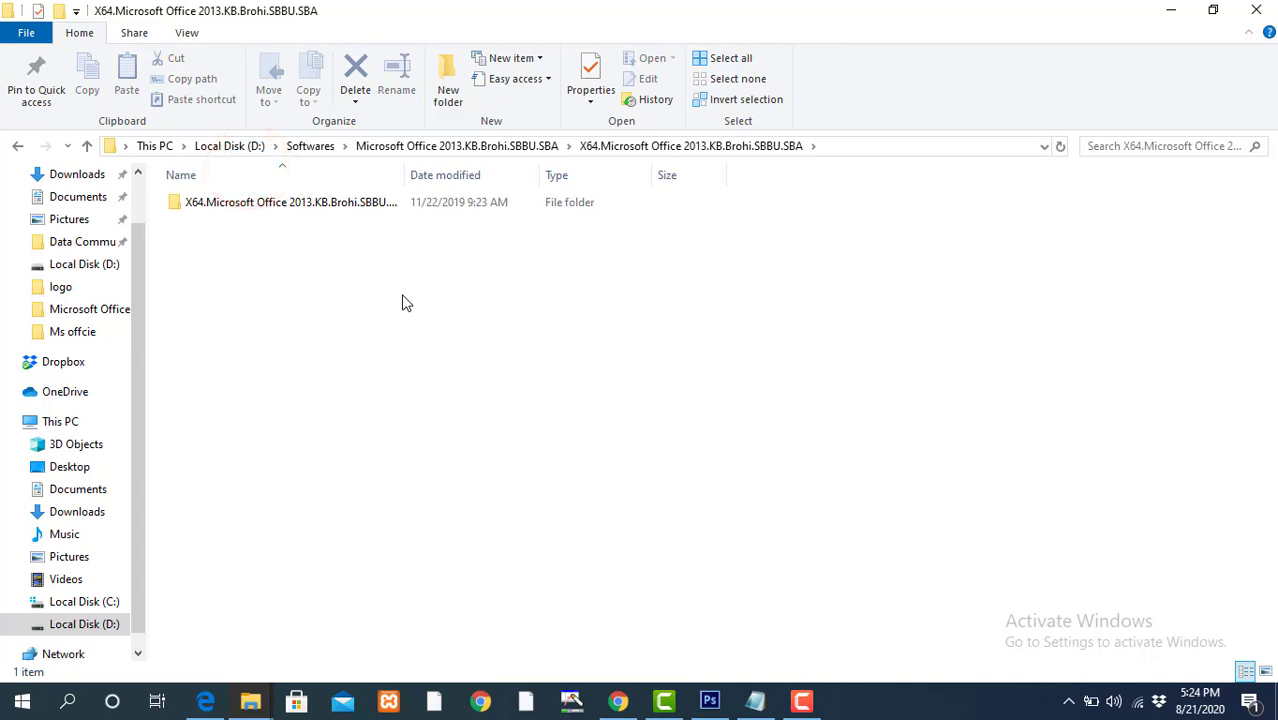
pyautogui.click(250, 206)
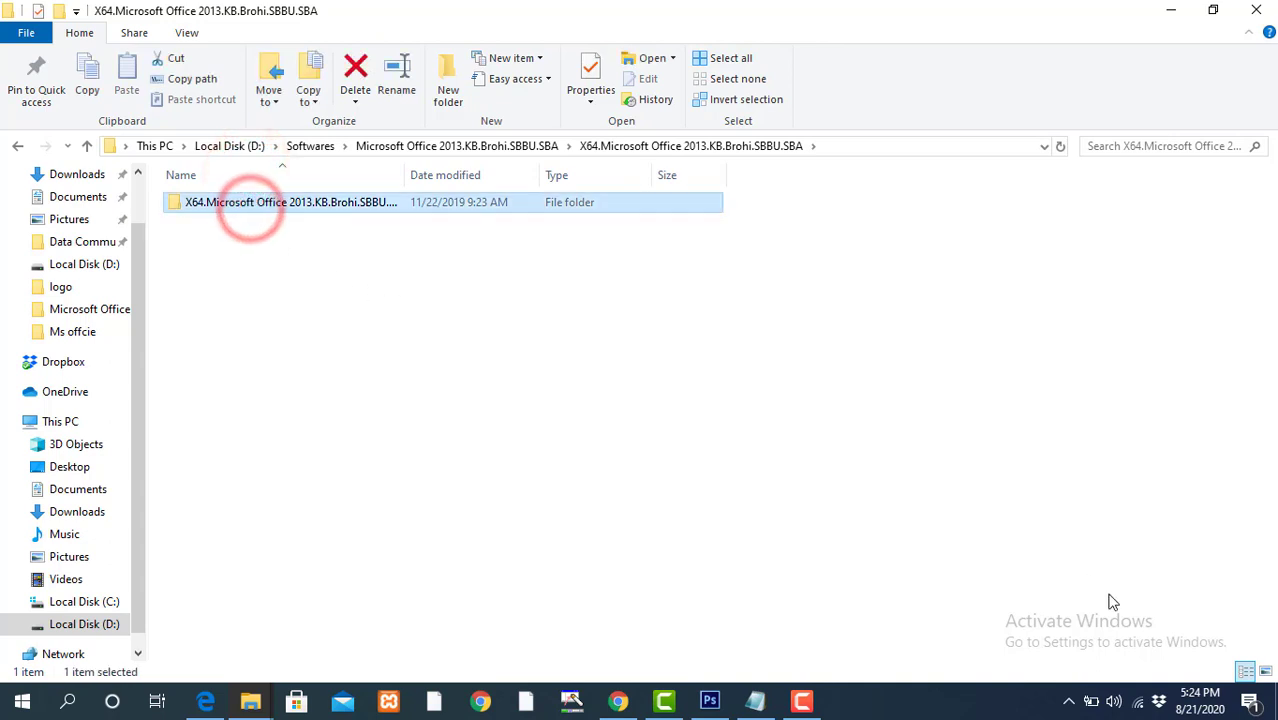
pyautogui.click(1265, 671)
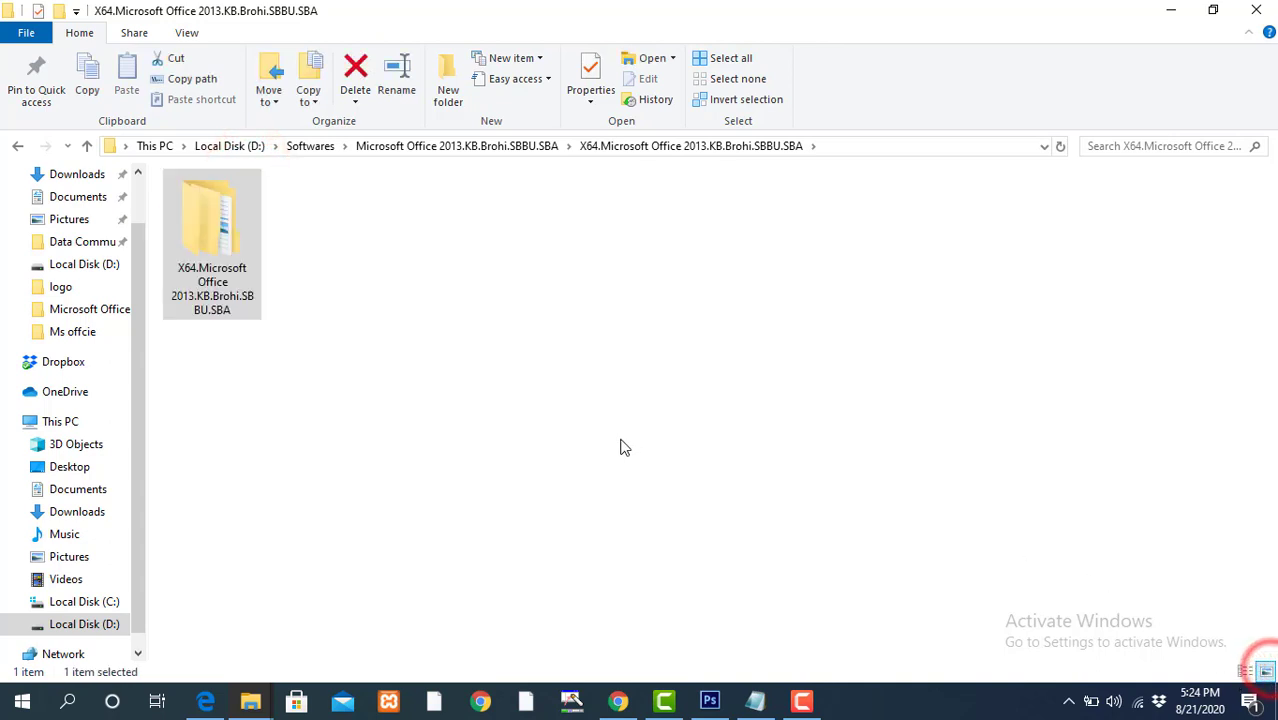
pyautogui.click(500, 400)
pyautogui.doubleClick(228, 238)
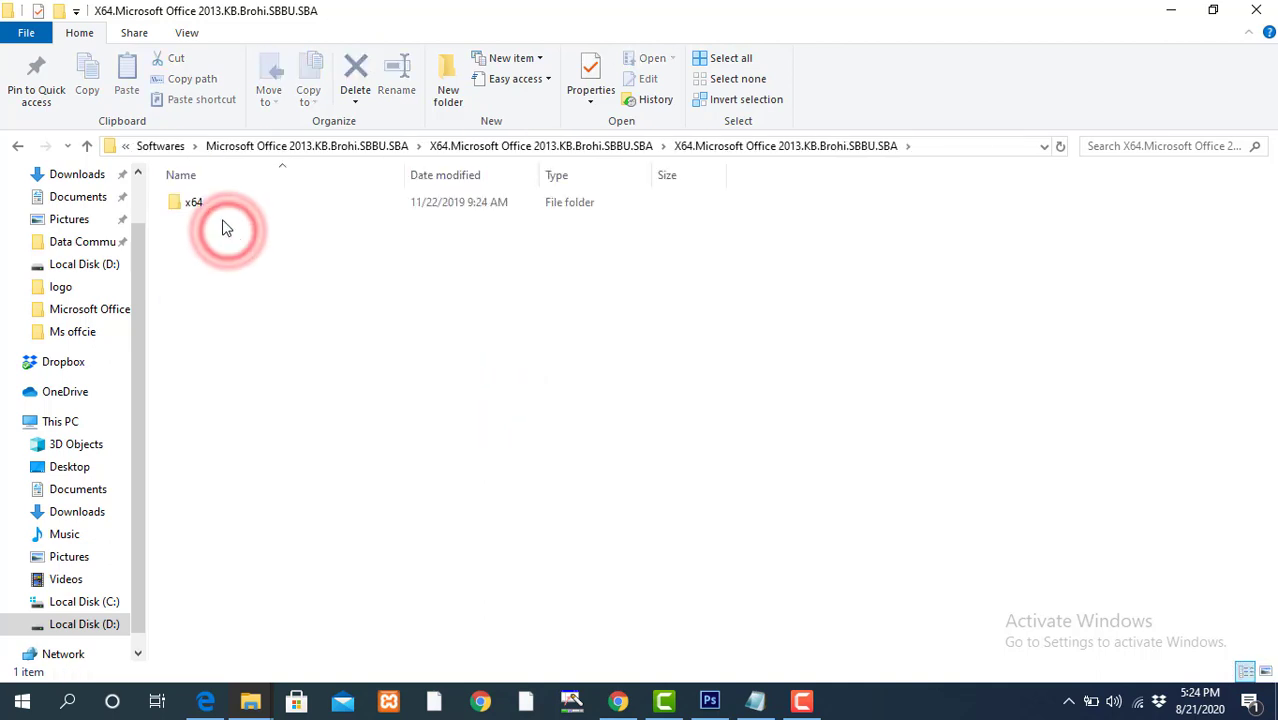
pyautogui.doubleClick(211, 206)
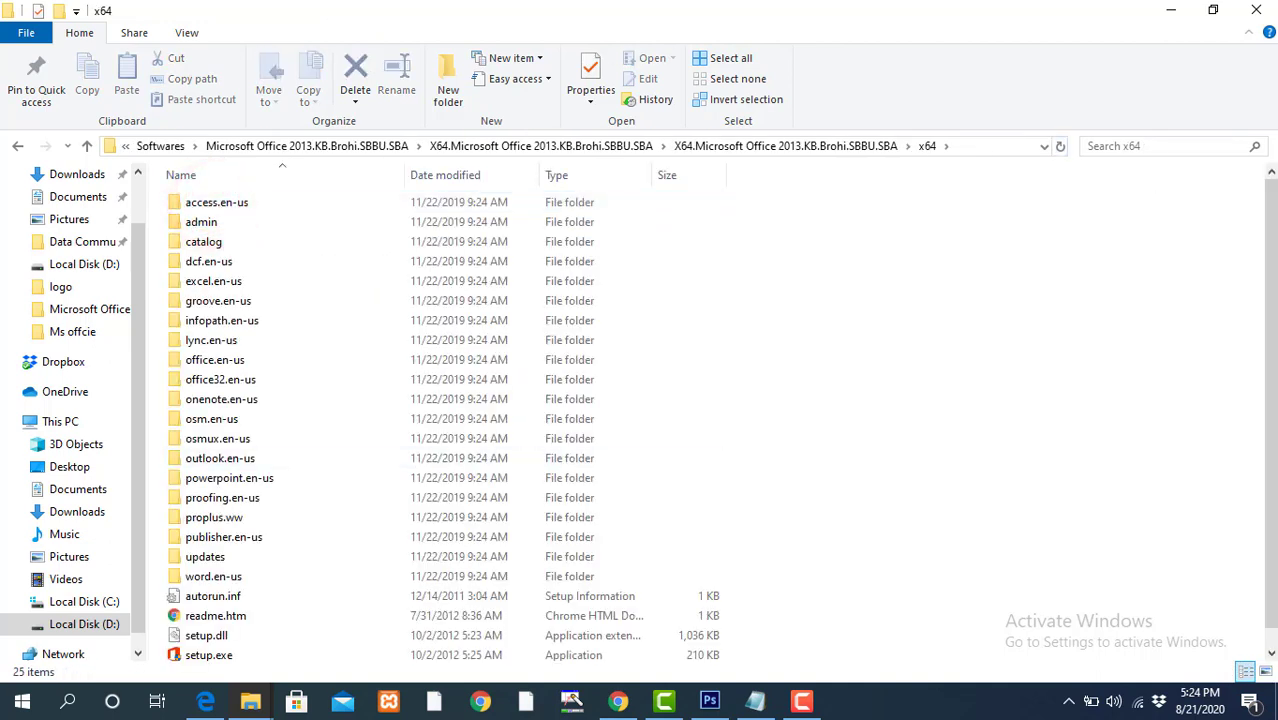
# - Run setup.exe from the x64 folder and choose to customize the Office Professional Plus 2013 installation
pyautogui.moveTo(1270, 212); pyautogui.dragTo(1270, 228)
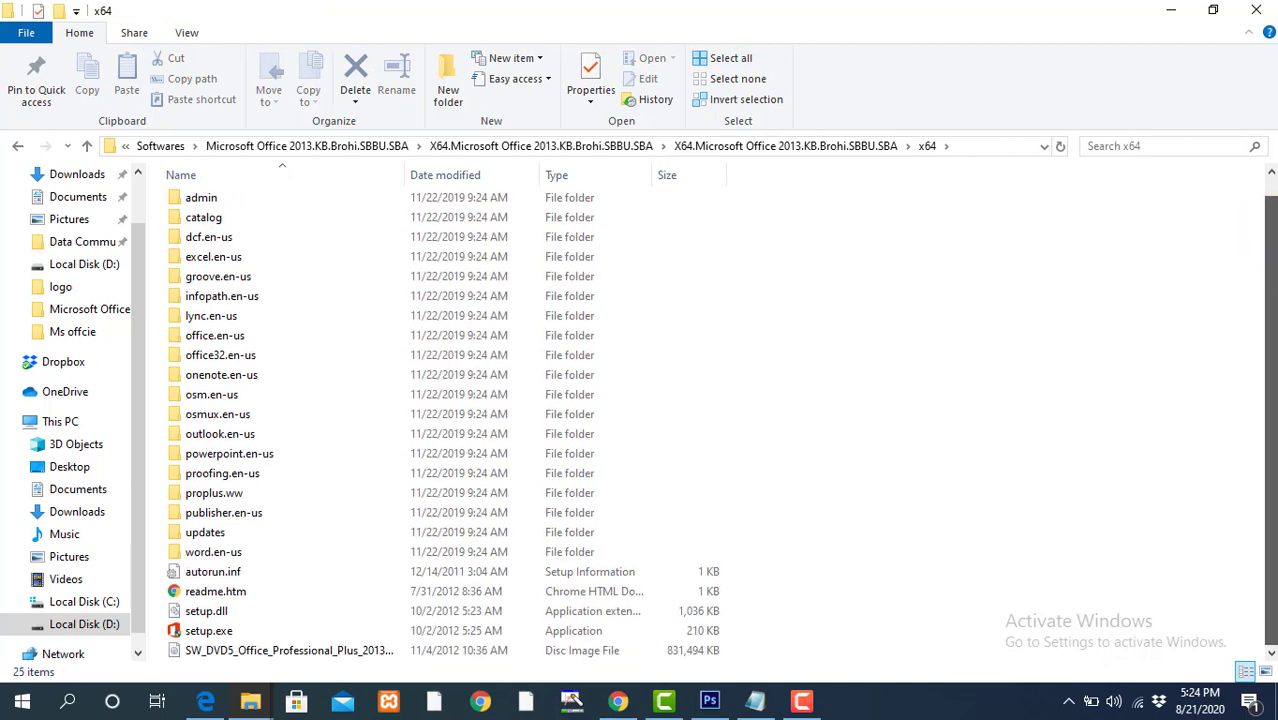
pyautogui.click(214, 631)
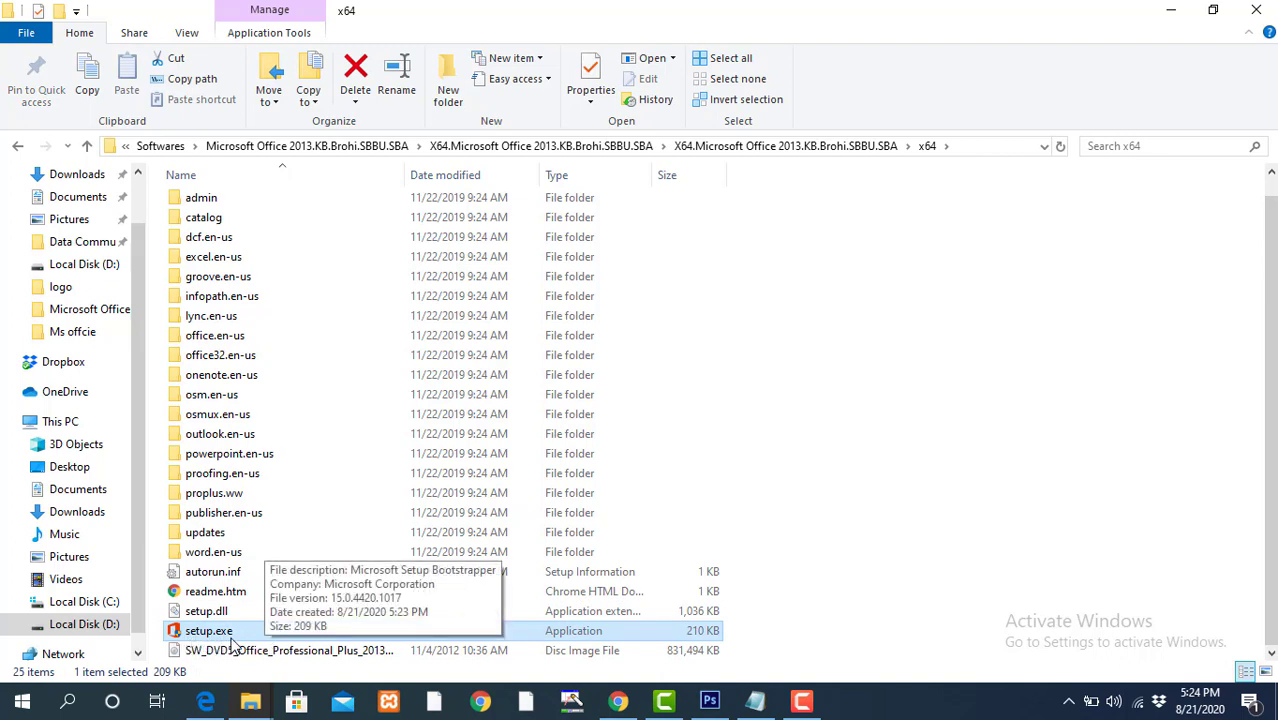
pyautogui.doubleClick(231, 636)
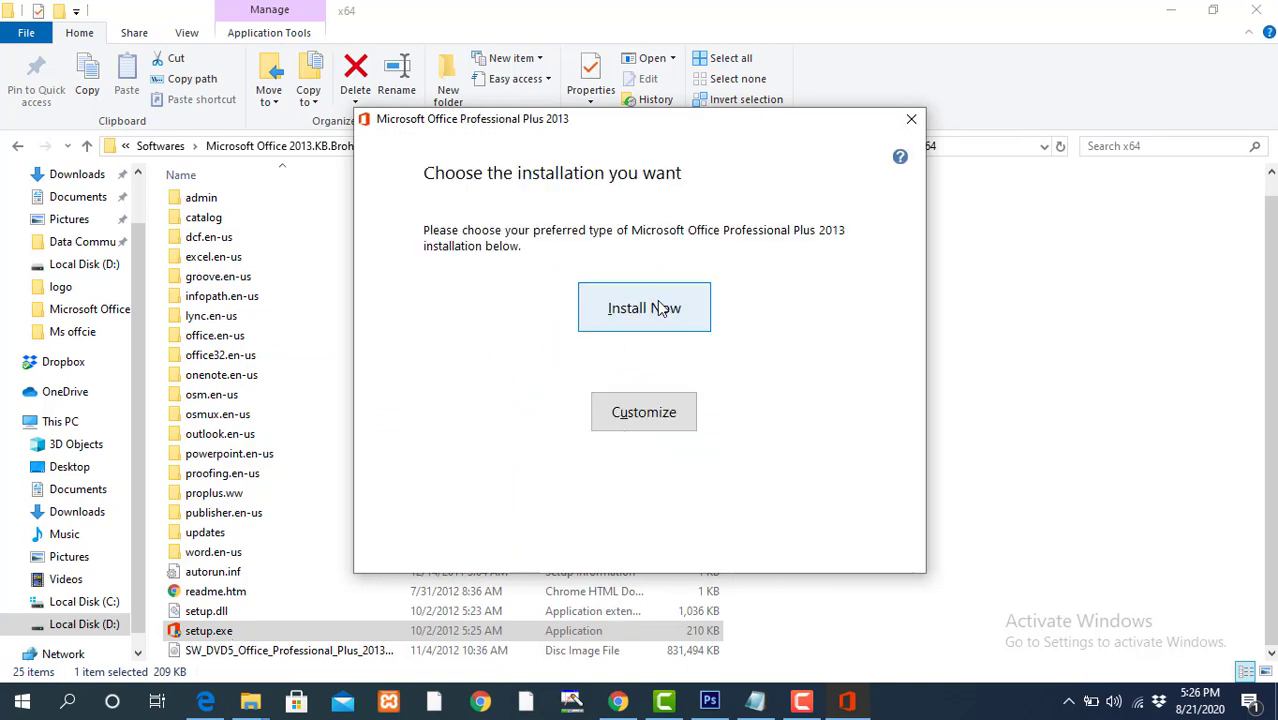
pyautogui.click(676, 424)
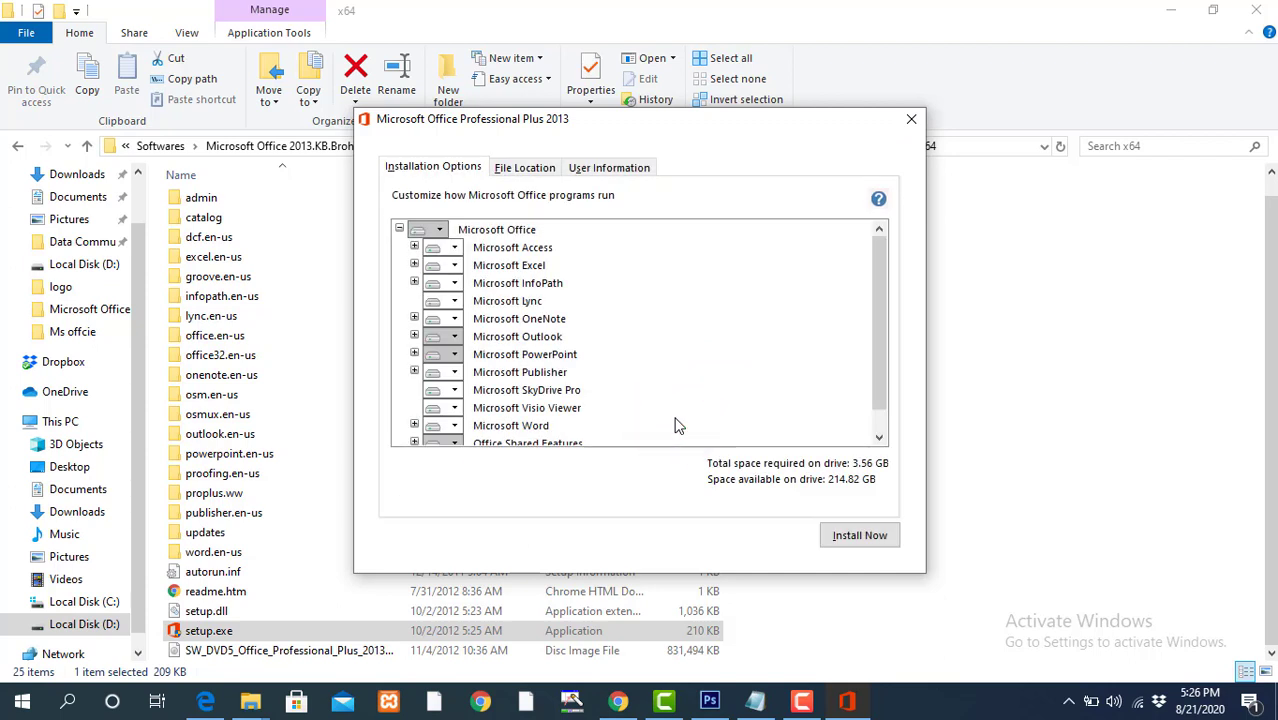
# - Set Microsoft InfoPath and Microsoft Lync to Not Available in the installation options
pyautogui.click(522, 248)
pyautogui.click(525, 265)
pyautogui.click(530, 284)
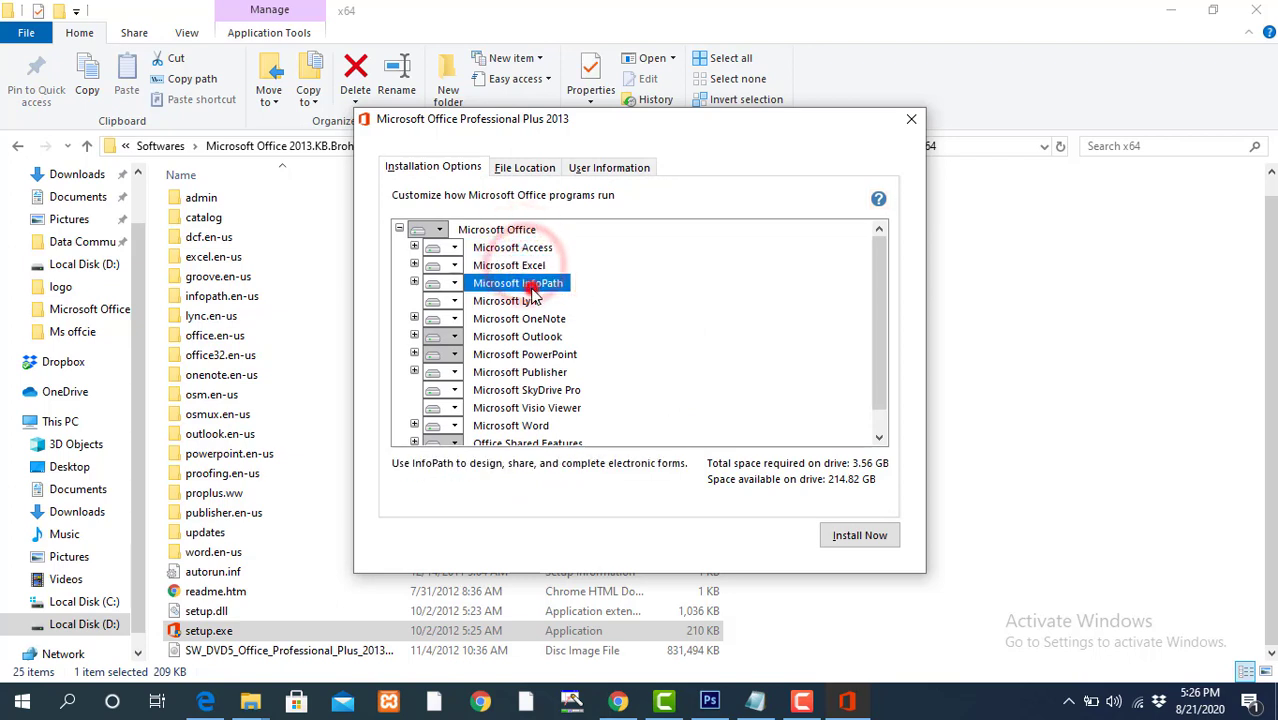
pyautogui.click(448, 283)
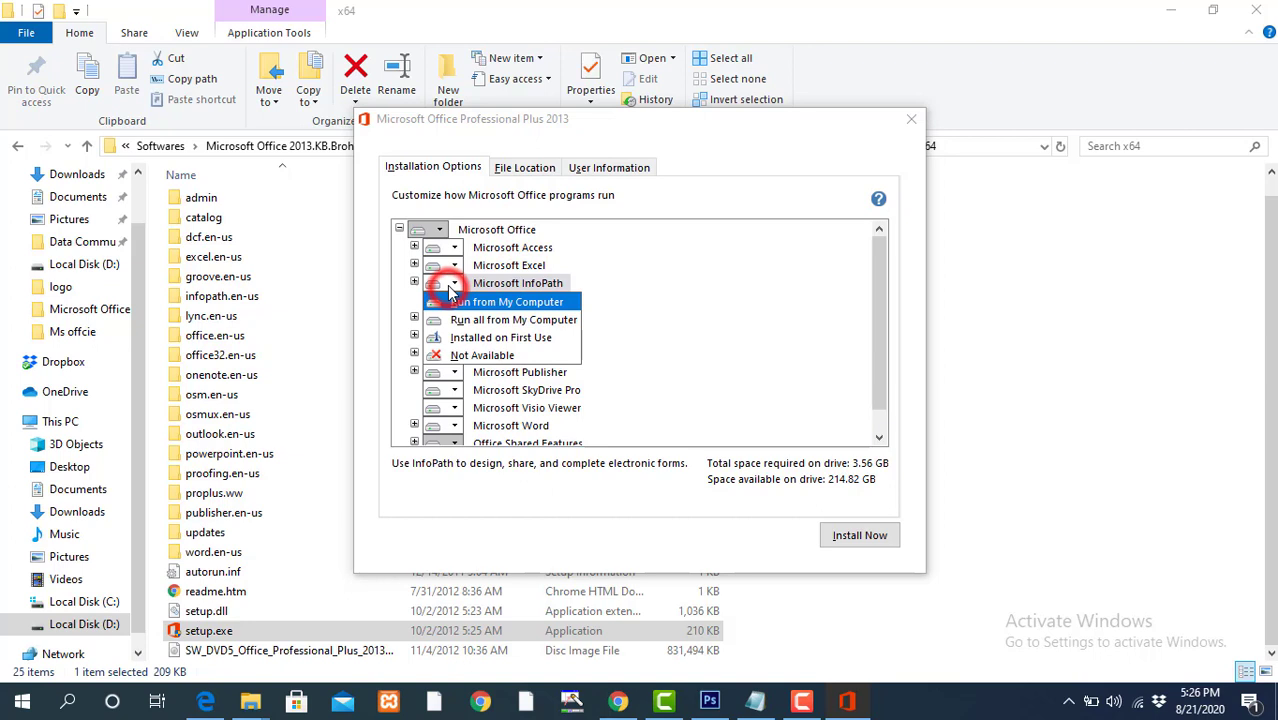
pyautogui.click(464, 357)
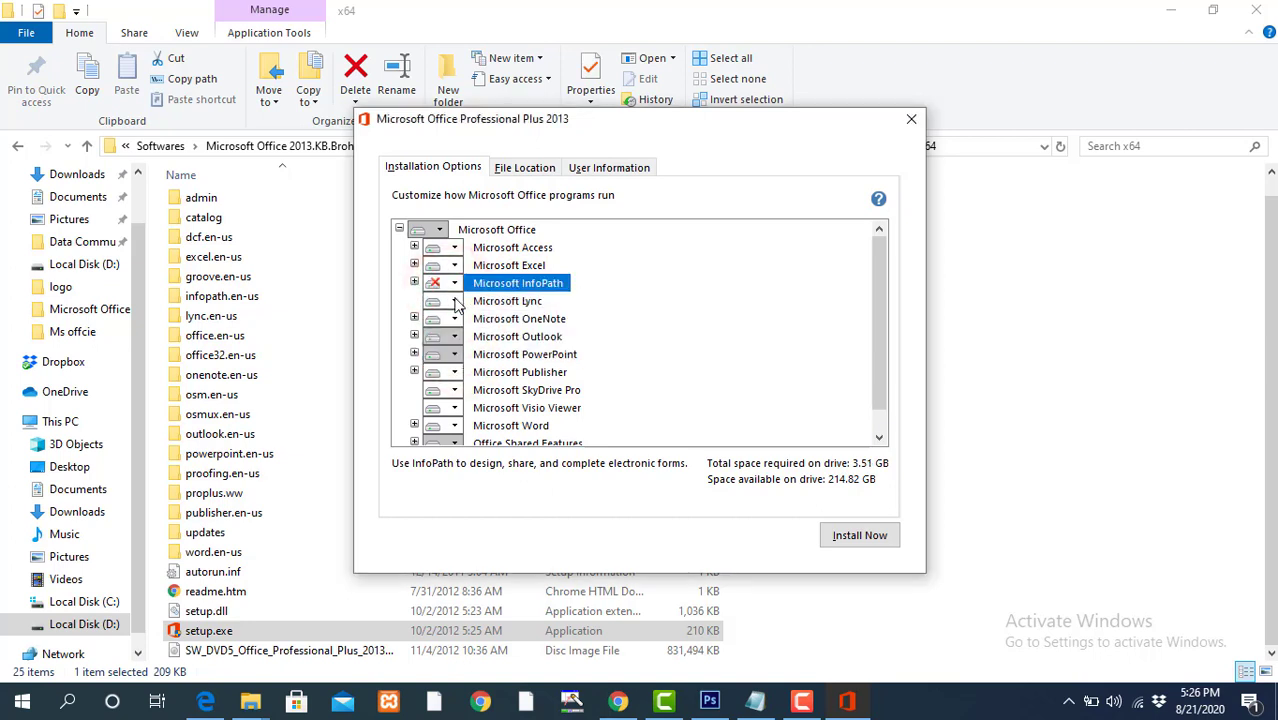
pyautogui.click(455, 301)
pyautogui.click(460, 357)
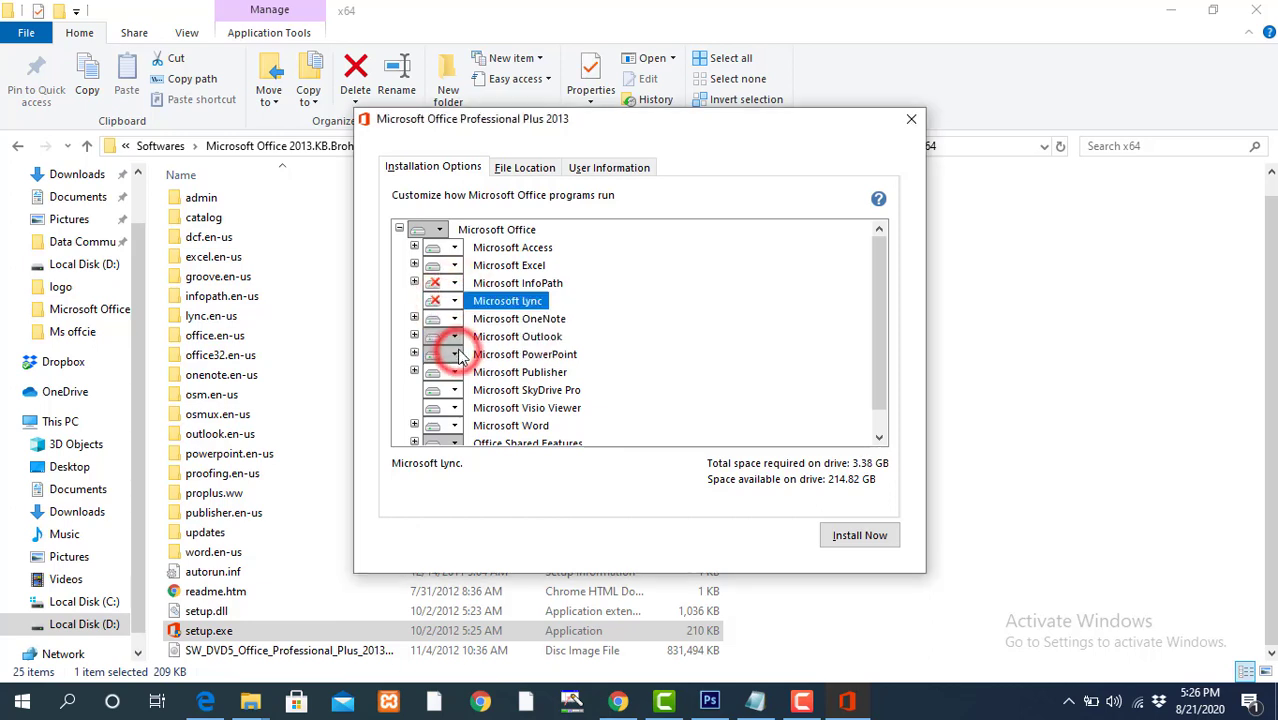
# - Set Microsoft OneNote and Microsoft Outlook to Not Available in the installation options
pyautogui.click(438, 318)
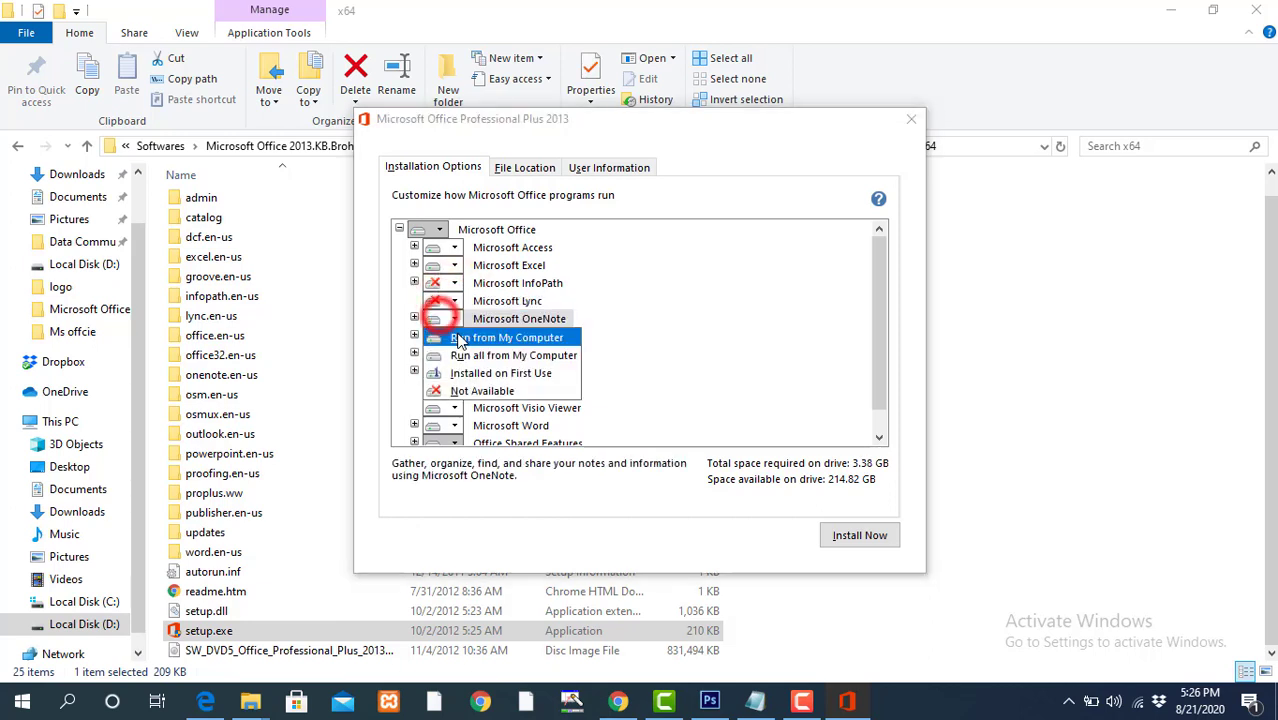
pyautogui.click(466, 391)
pyautogui.click(453, 338)
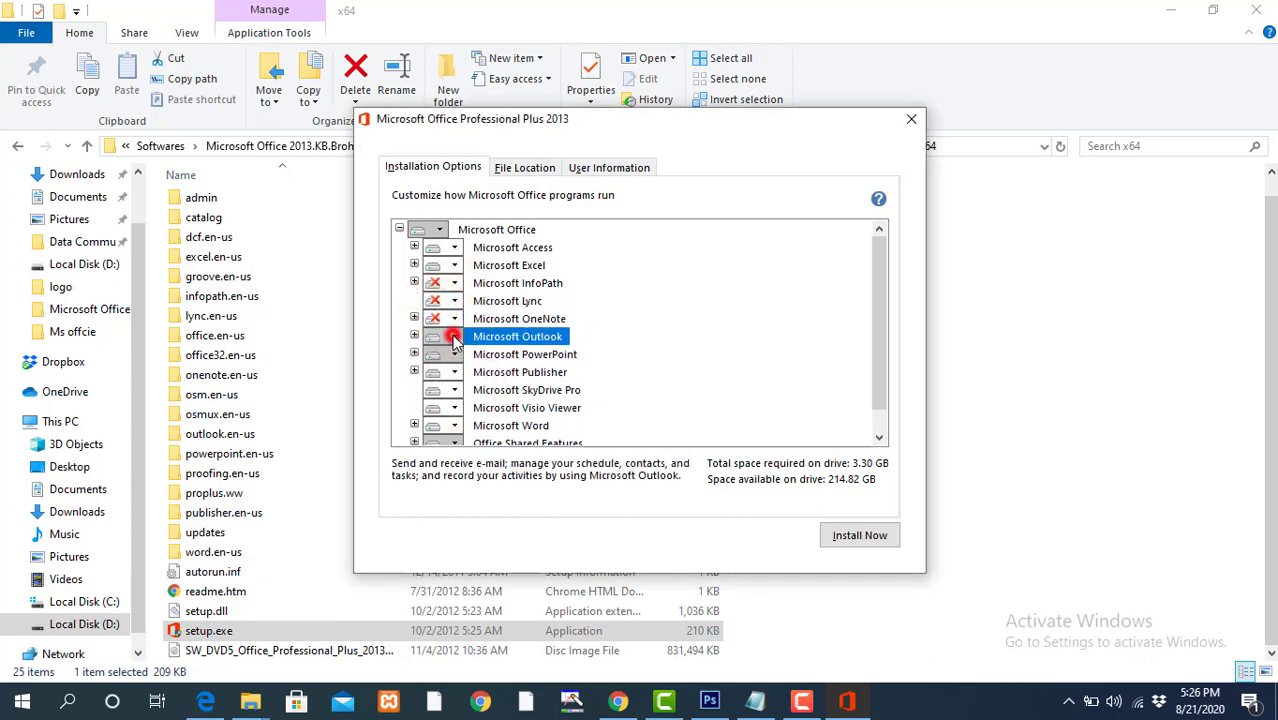
pyautogui.click(466, 405)
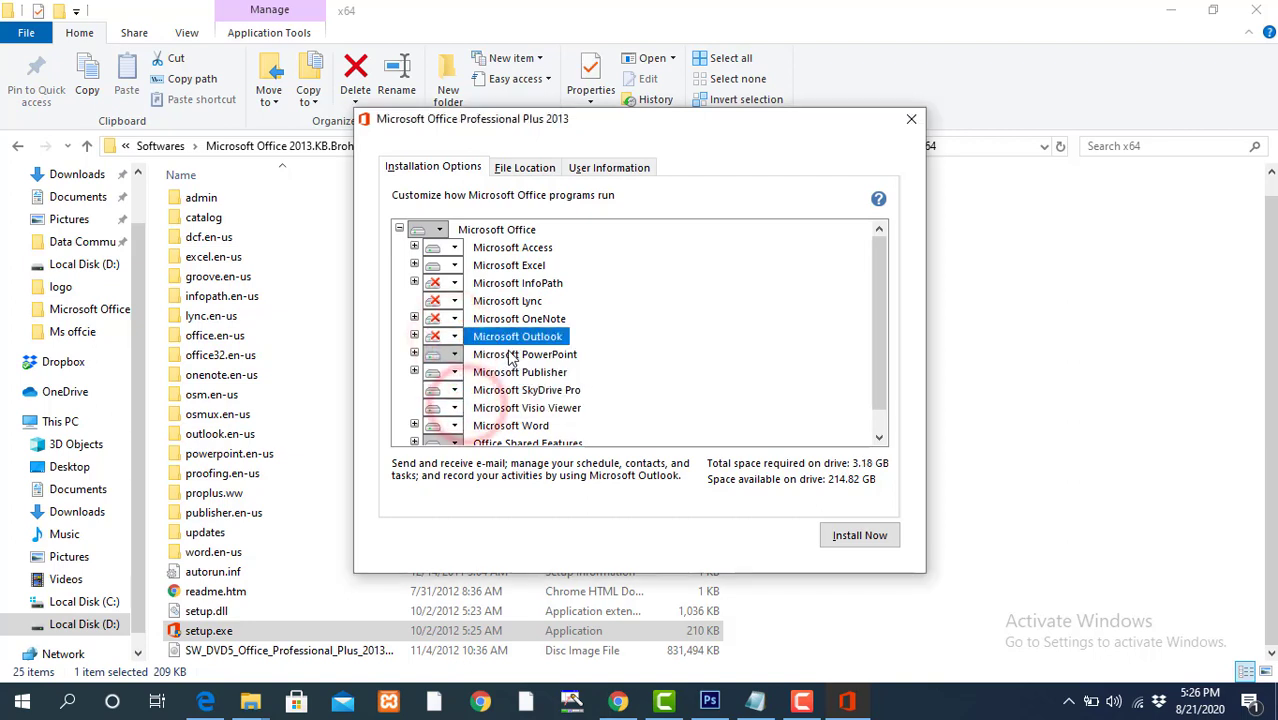
# - Set Microsoft SkyDrive Pro and Microsoft Visio Viewer to Not Available in the installation options
pyautogui.click(490, 356)
pyautogui.click(478, 373)
pyautogui.click(472, 391)
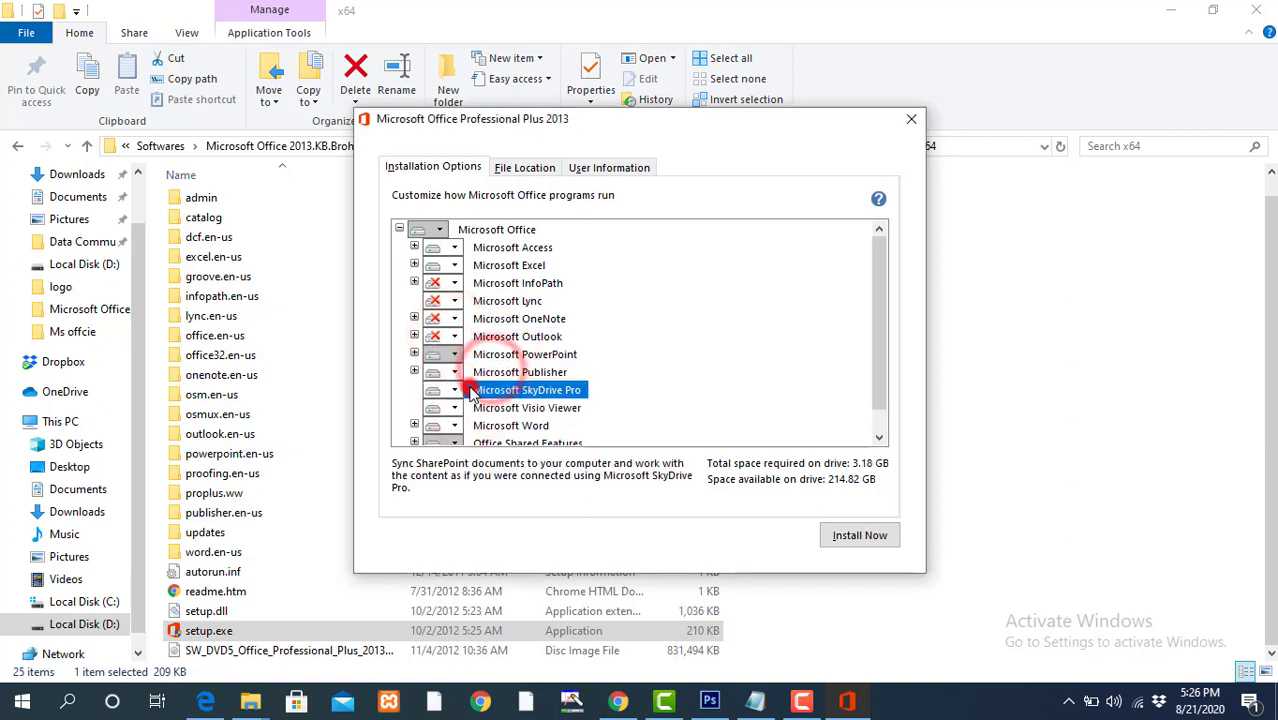
pyautogui.click(455, 391)
pyautogui.click(453, 444)
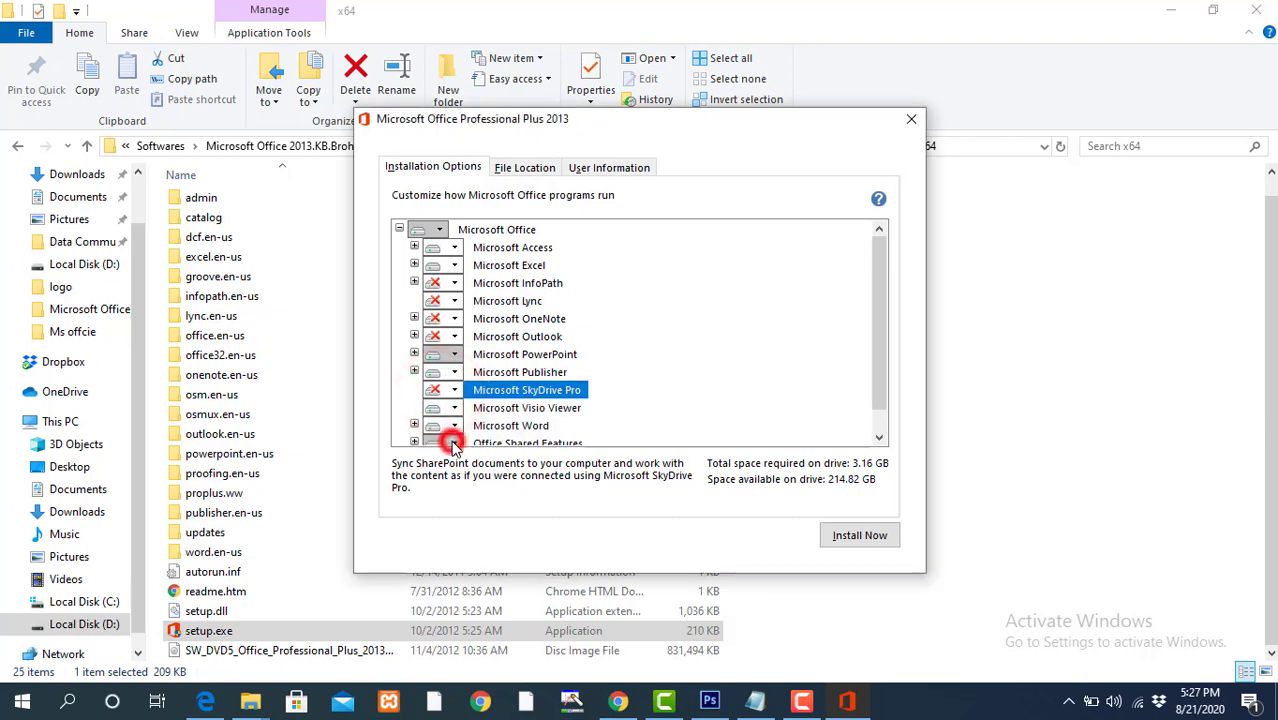
pyautogui.click(455, 408)
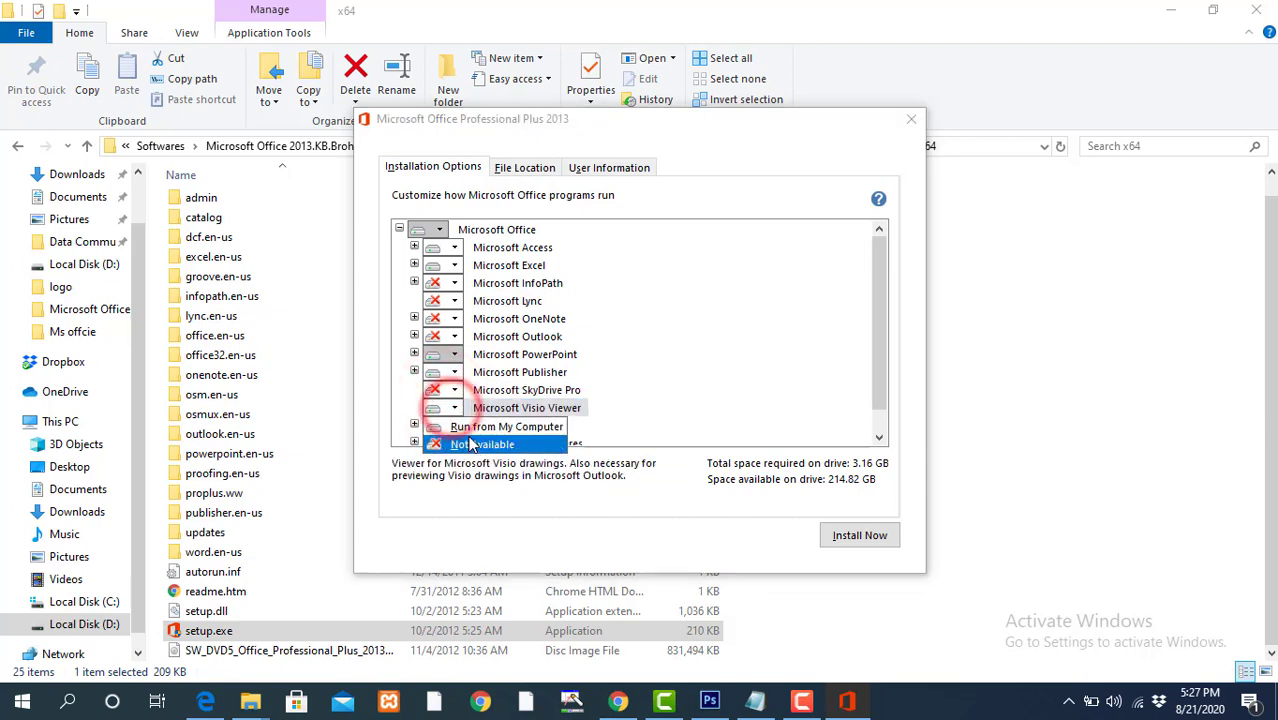
pyautogui.click(472, 444)
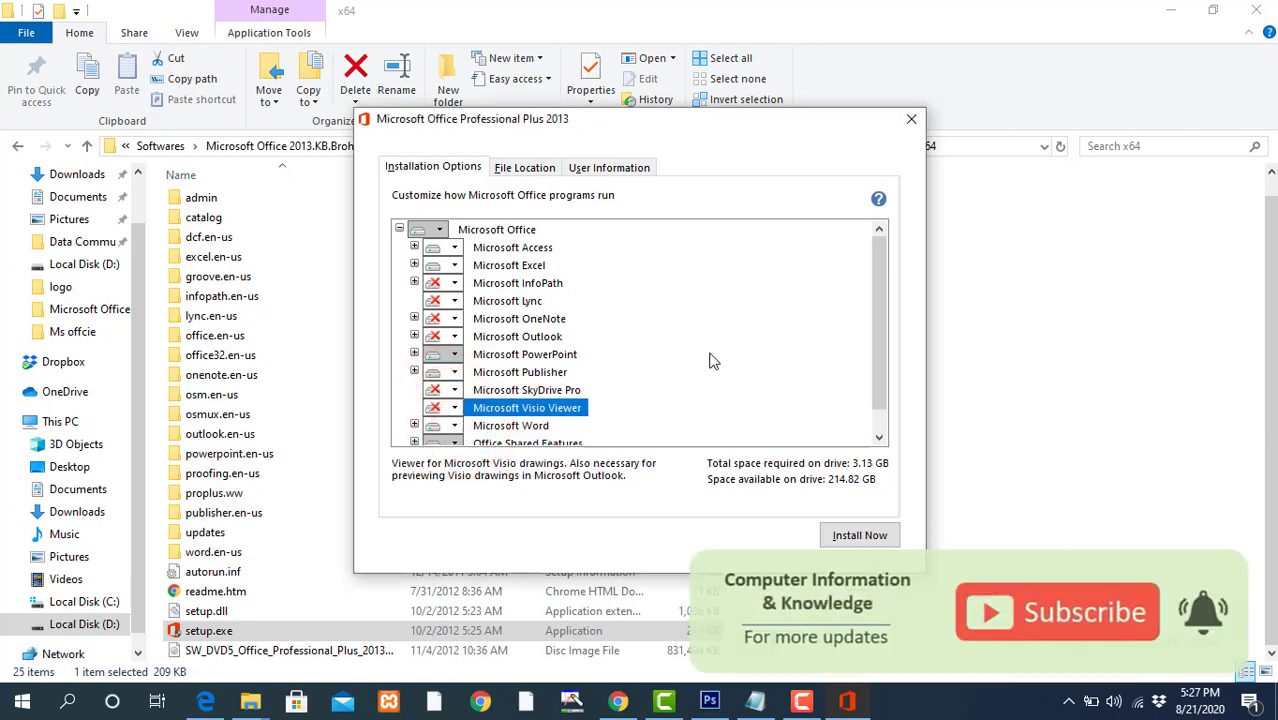
# - Set Office Shared Features to Not Available and start the customized installation, agreeing to include Visual Basic for Applications
pyautogui.moveTo(884, 351); pyautogui.dragTo(884, 371)
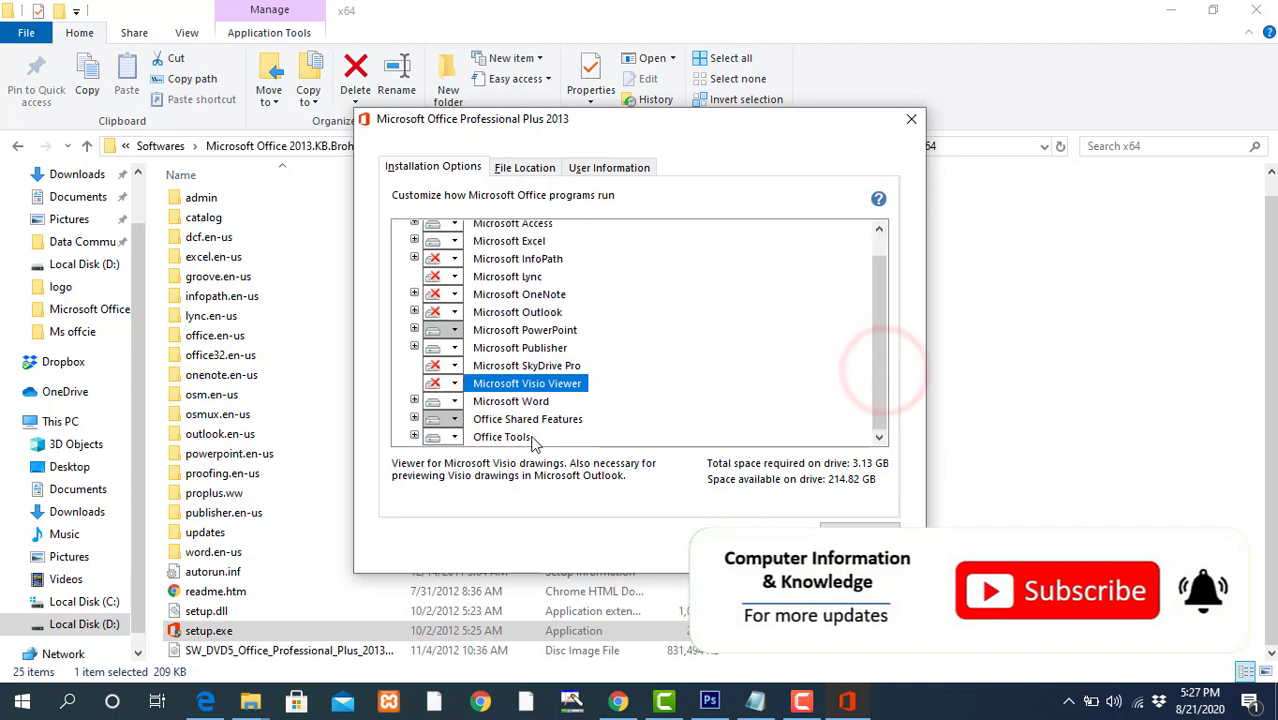
pyautogui.click(450, 419)
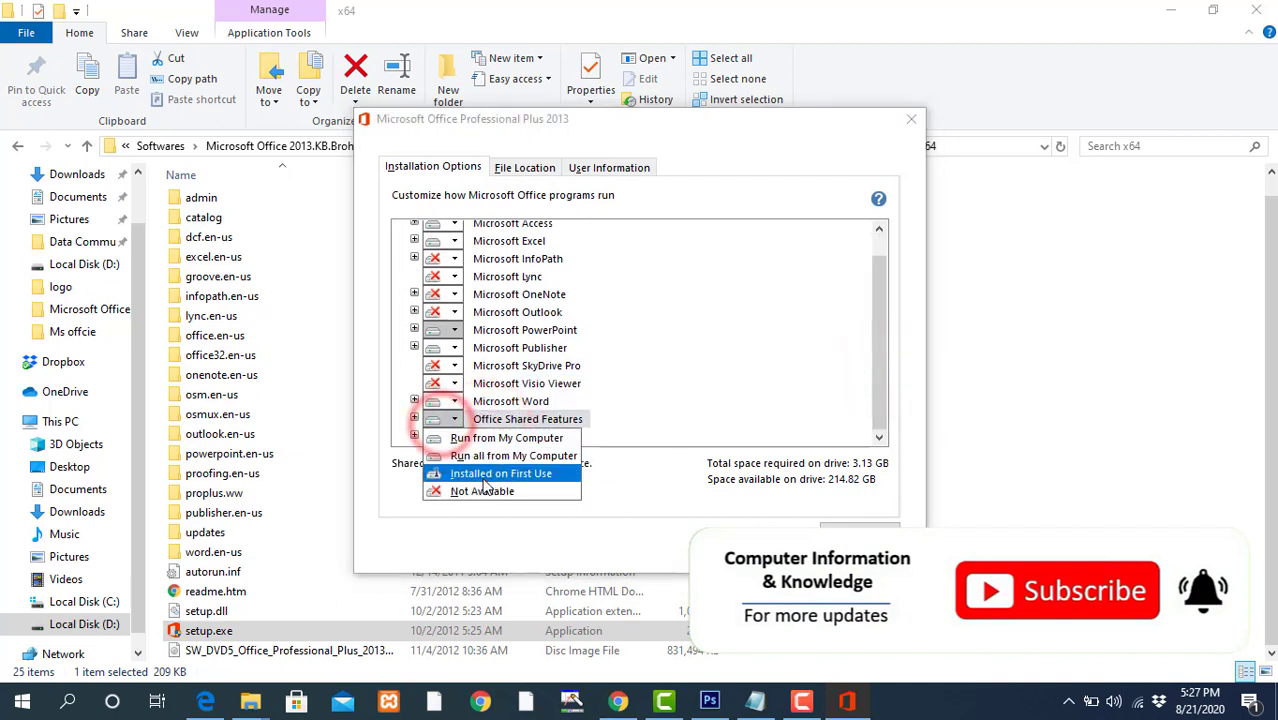
pyautogui.click(482, 491)
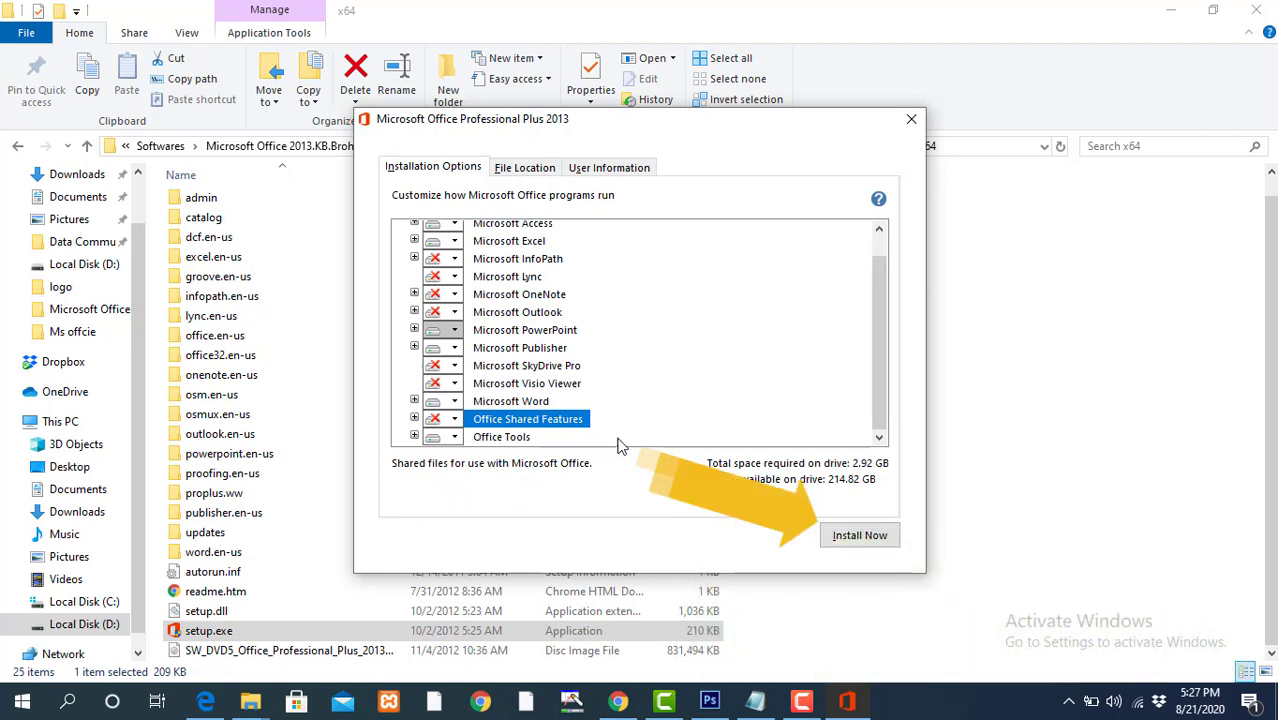
pyautogui.click(857, 535)
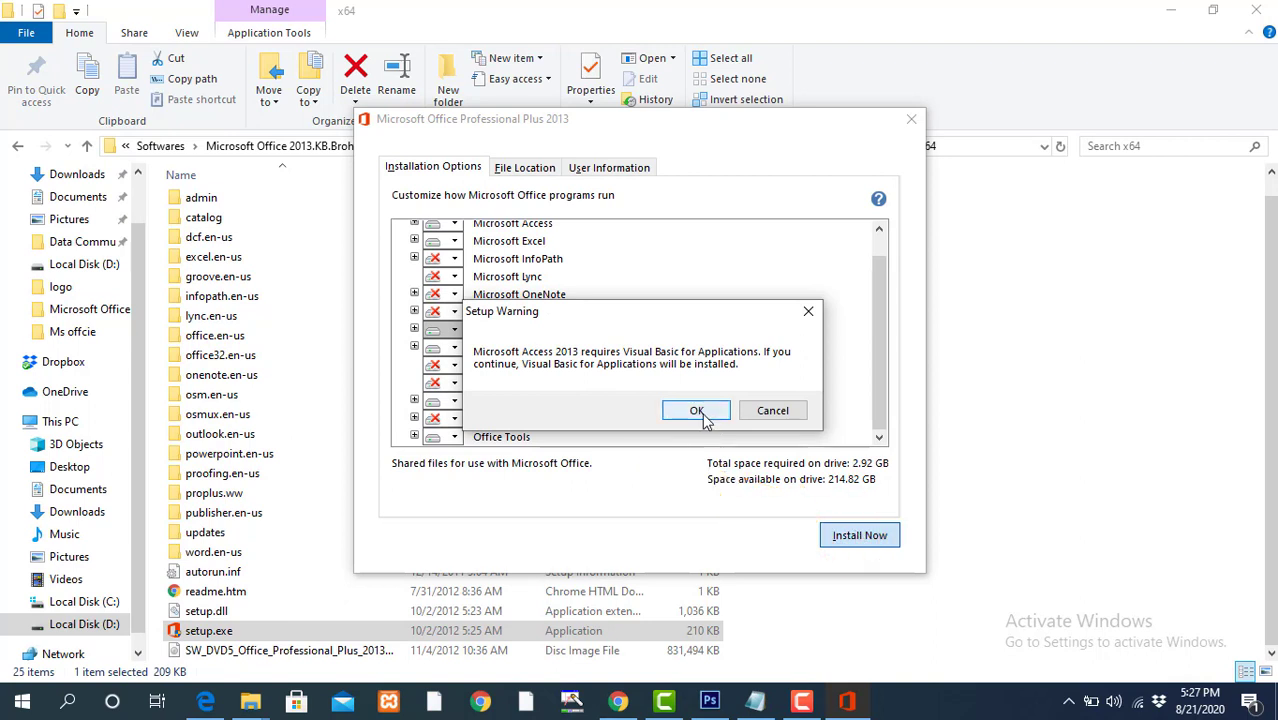
pyautogui.click(700, 412)
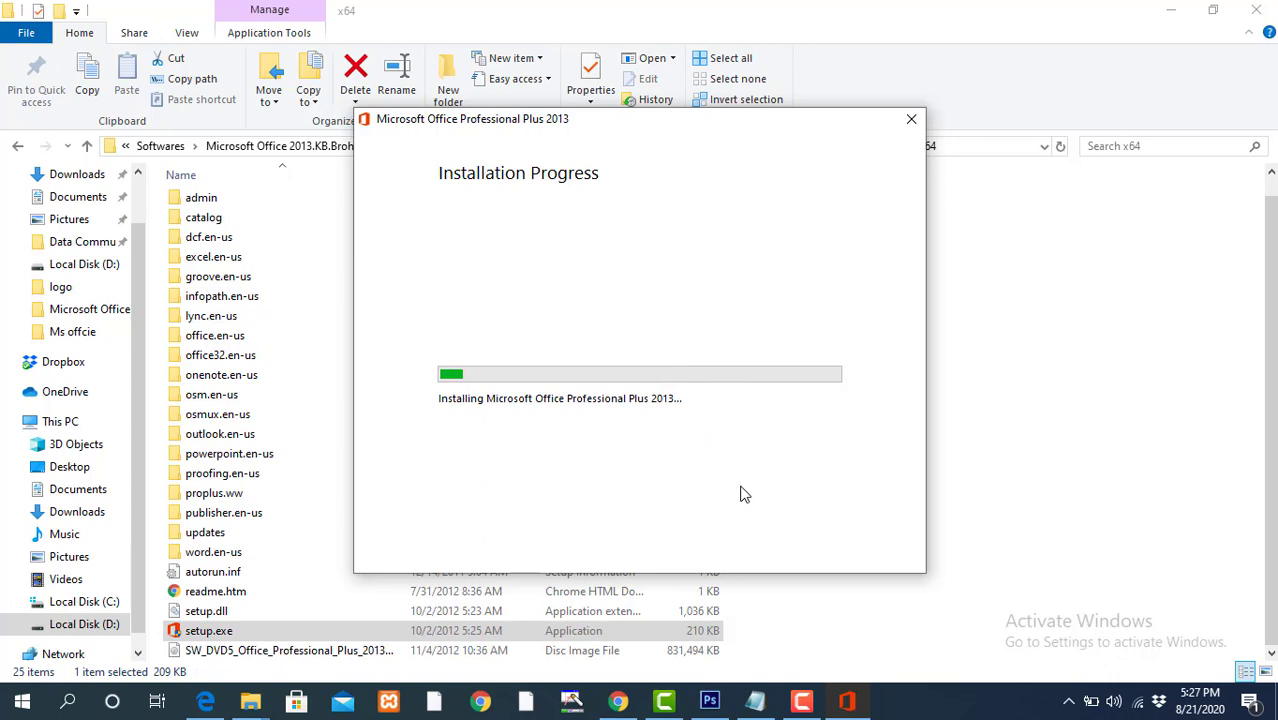
# - Cancel the running Office Professional Plus 2013 installation and close the setup window
pyautogui.click(910, 122)
pyautogui.click(641, 402)
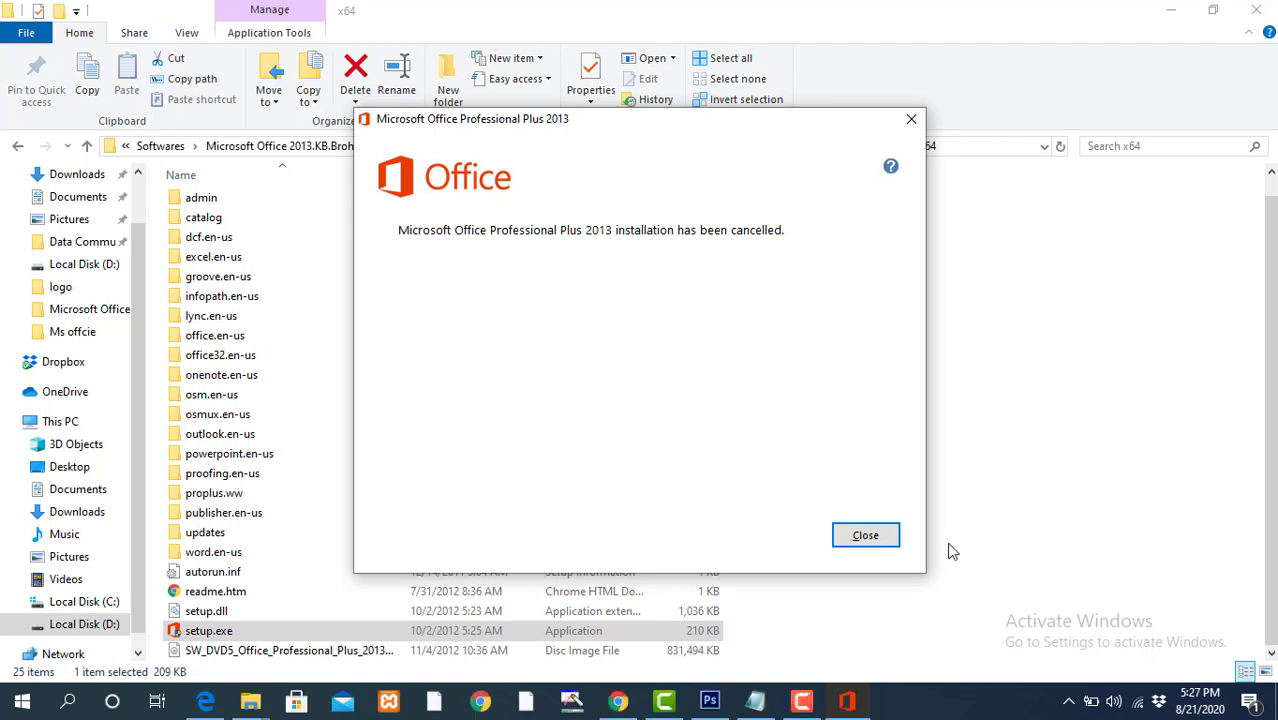
pyautogui.click(866, 537)
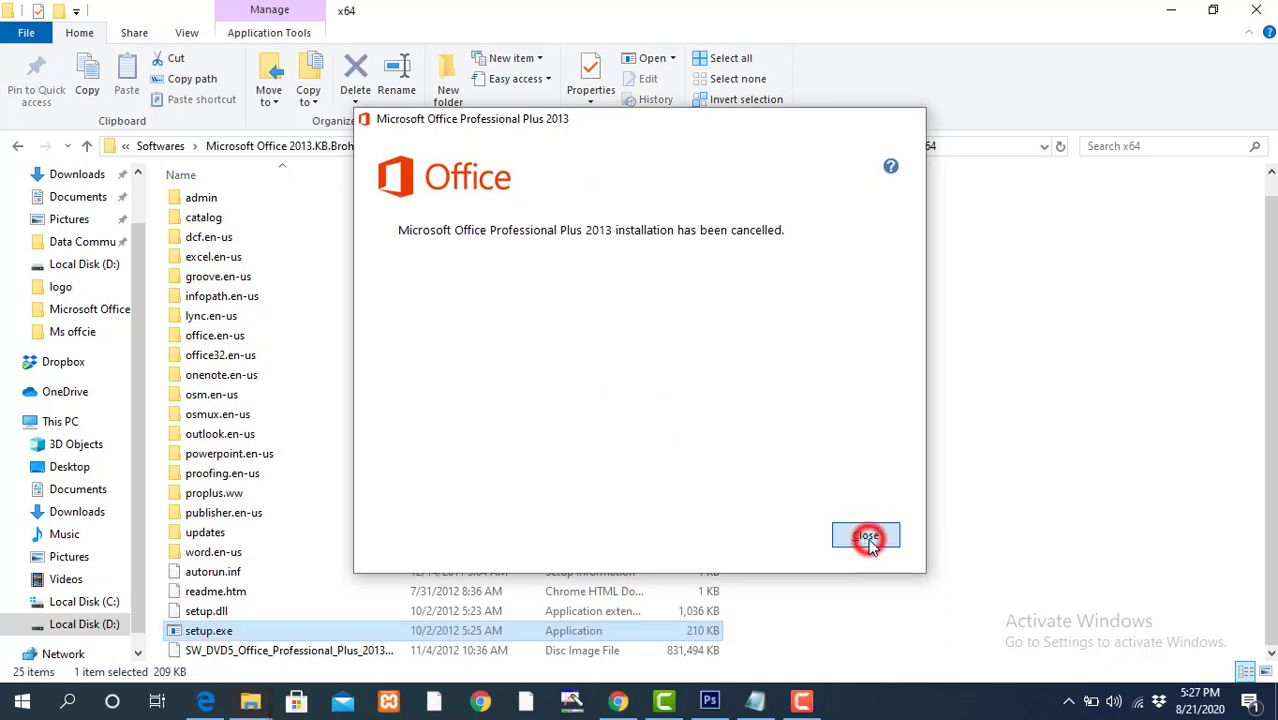
# - Run setup.exe again and start the standard, non-customized Office Professional Plus 2013 installation
pyautogui.doubleClick(221, 634)
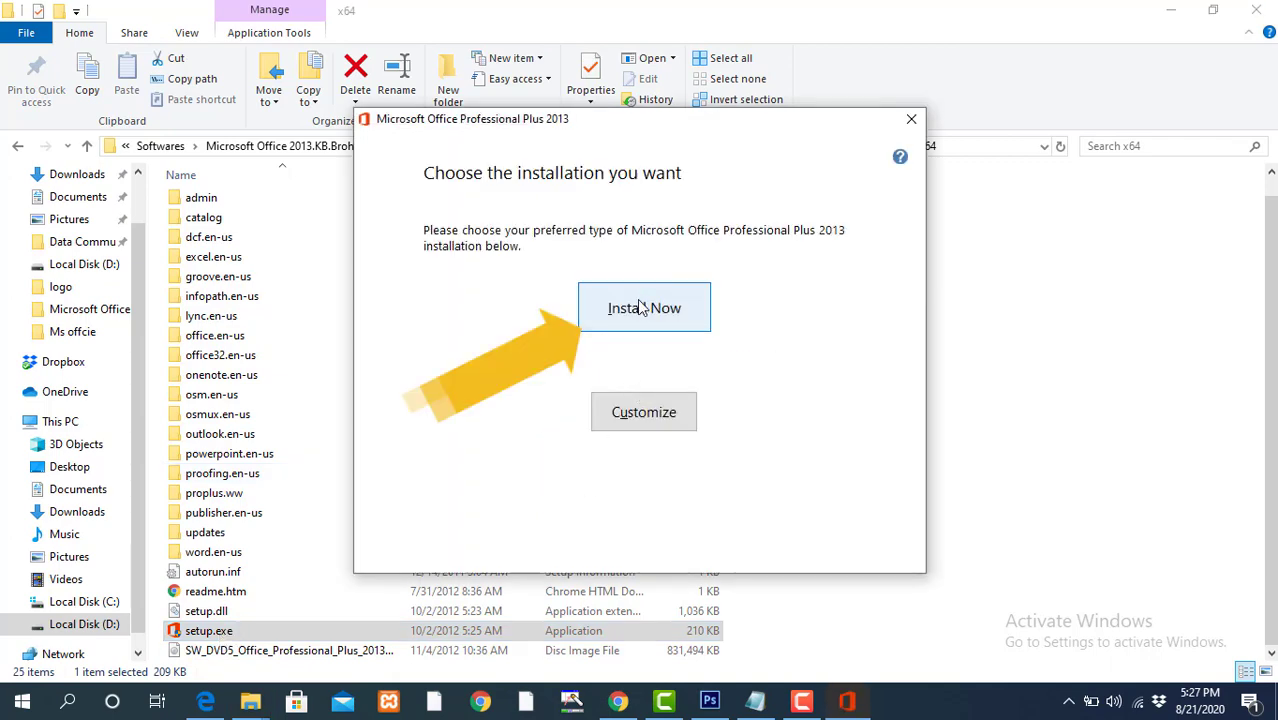
pyautogui.click(641, 307)
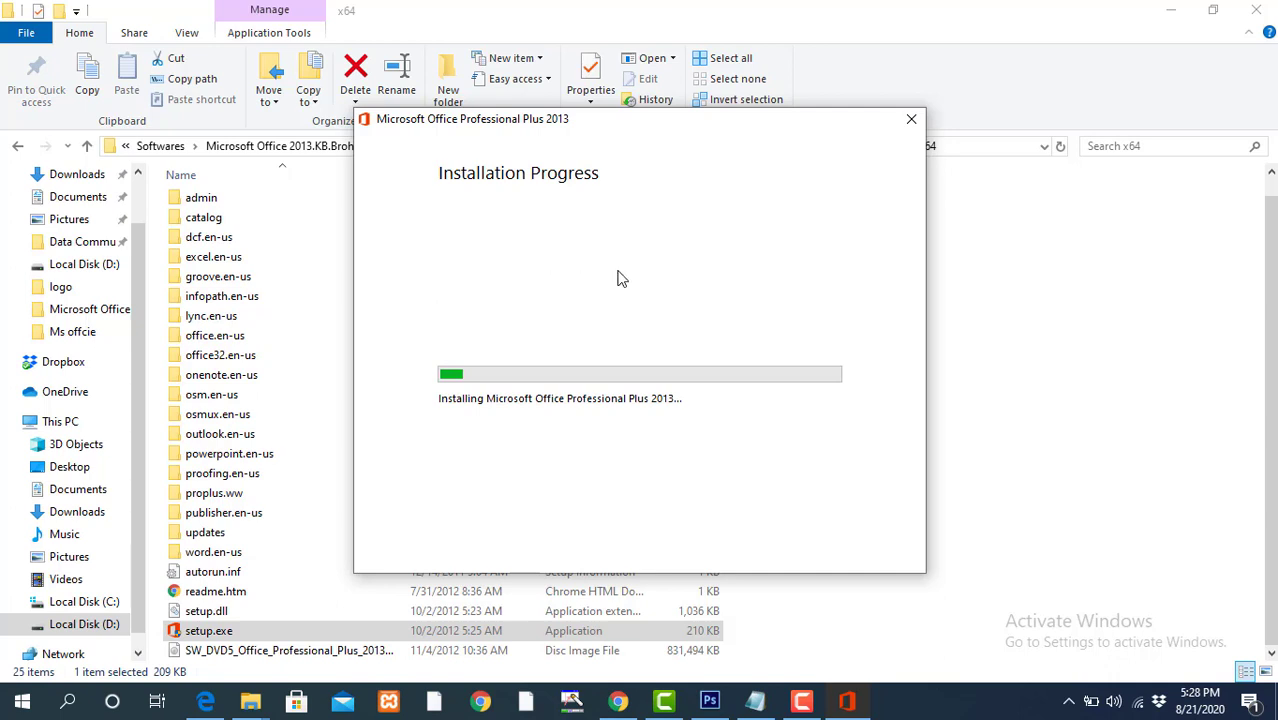
pyautogui.click(702, 119)
pyautogui.moveTo(702, 119)
pyautogui.mouseDown()
pyautogui.moveTo(600, 95)
pyautogui.moveTo(981, 177)
pyautogui.moveTo(701, 108)
pyautogui.mouseUp()
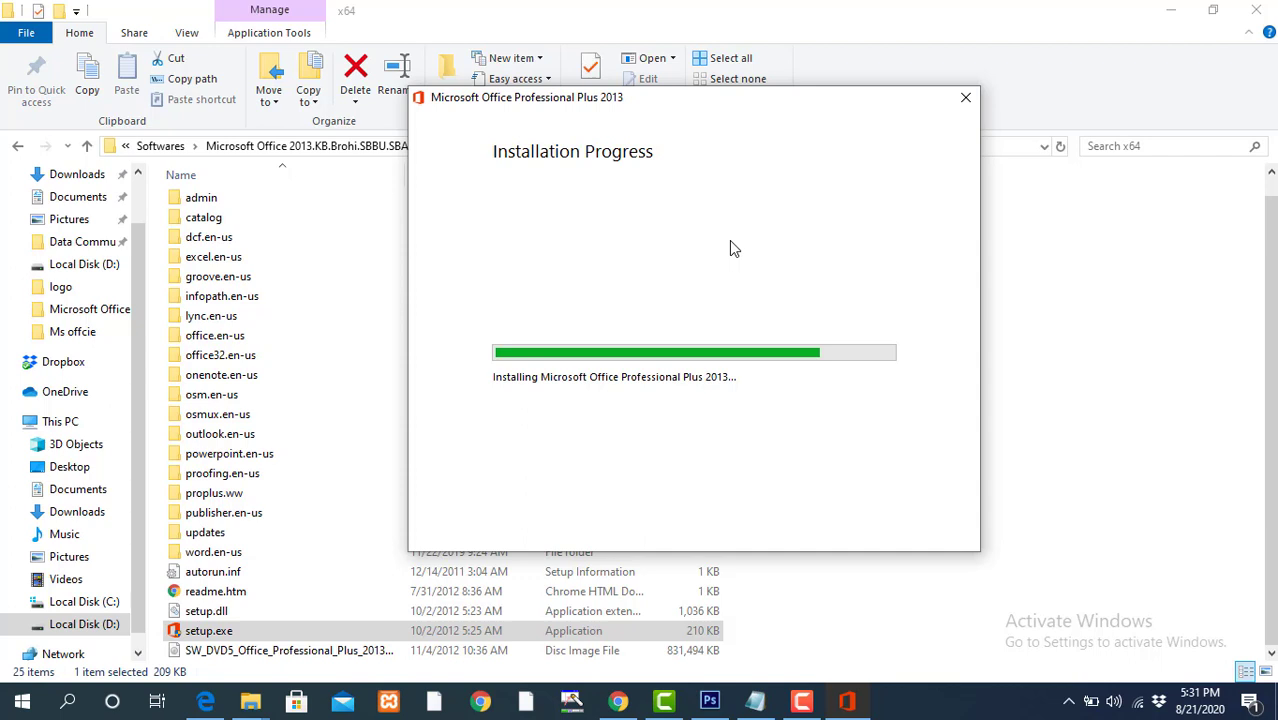
pyautogui.click(812, 338)
pyautogui.click(807, 378)
pyautogui.click(705, 284)
pyautogui.click(641, 287)
pyautogui.click(725, 388)
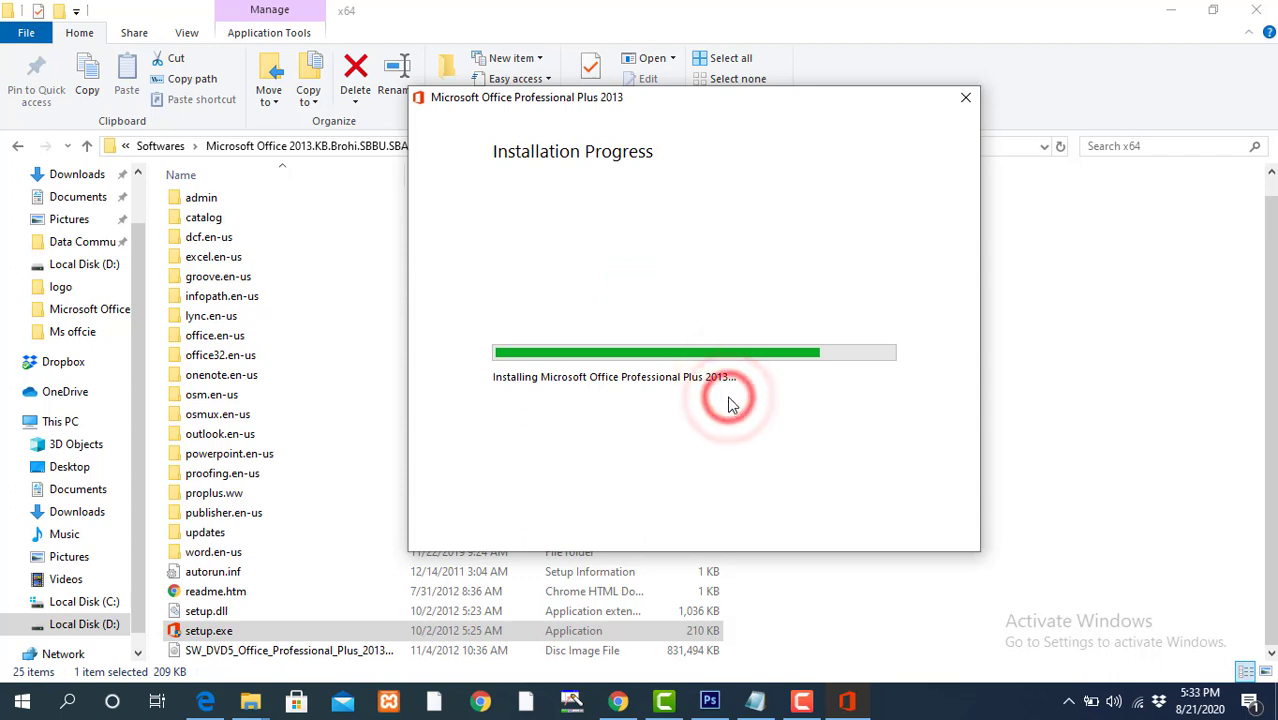
pyautogui.click(773, 517)
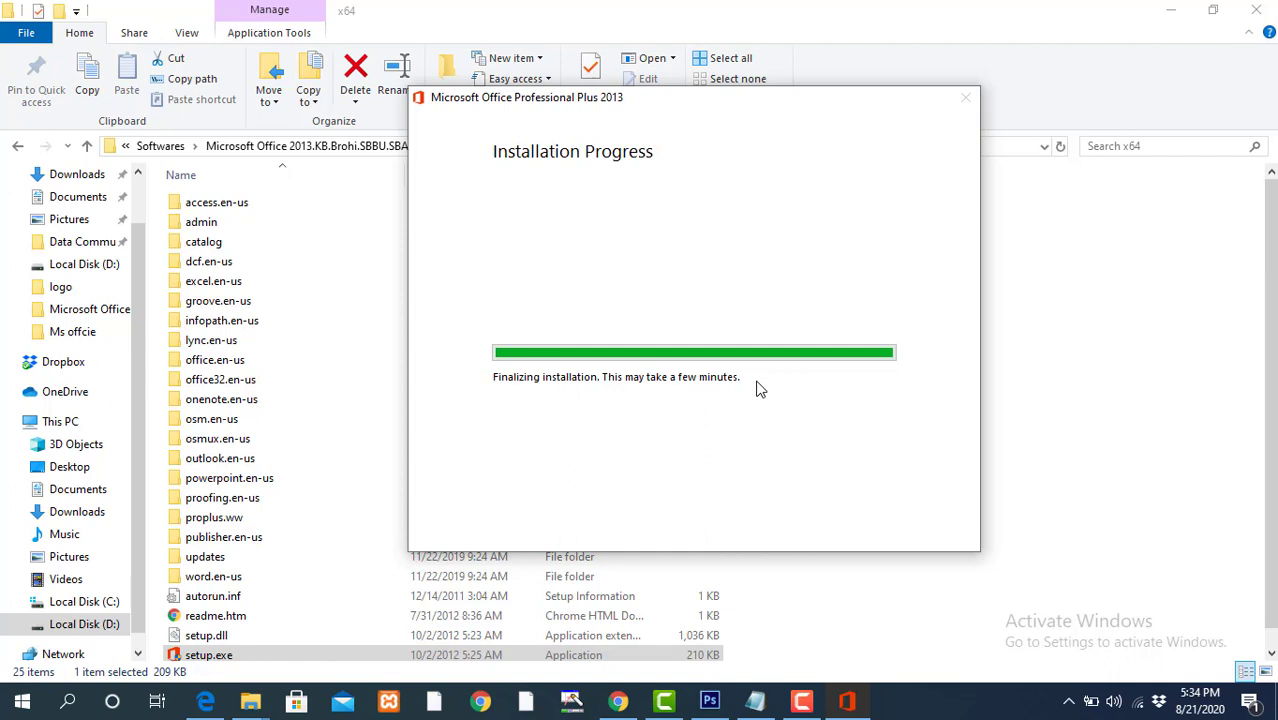
pyautogui.click(662, 430)
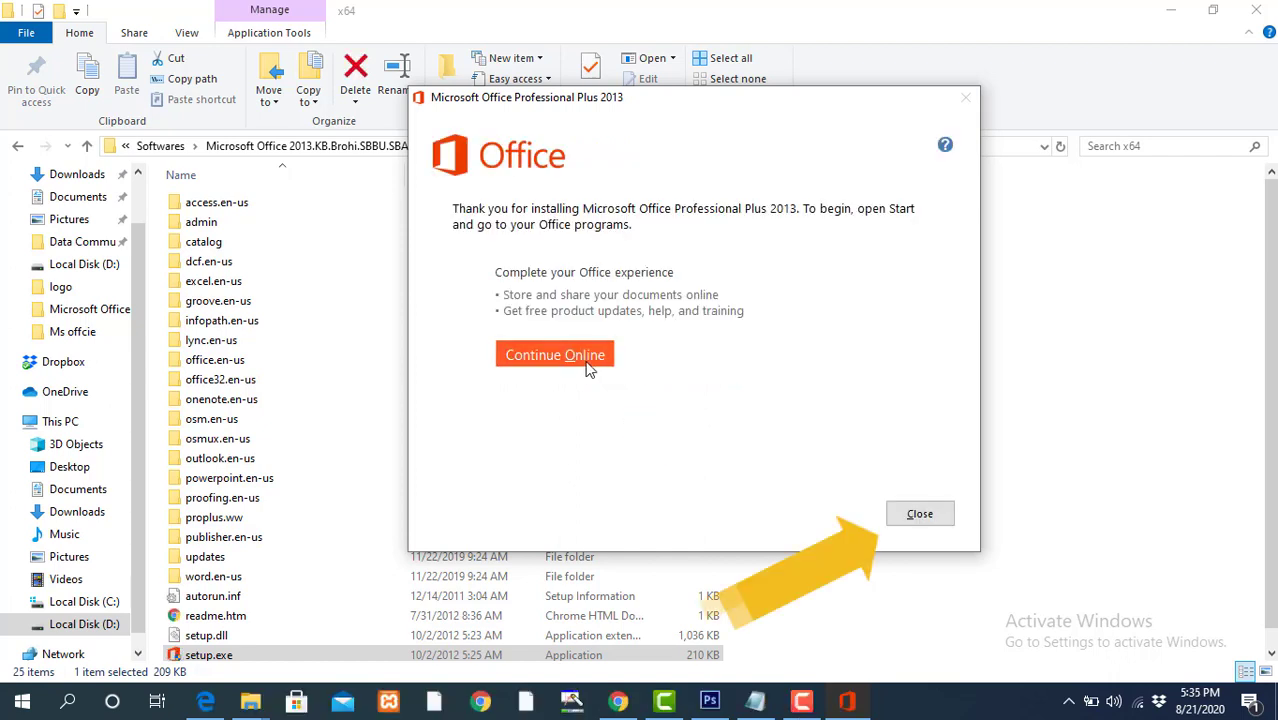
# - Close the completed Office setup and go back up to the folder containing the X64 and X86 archives
pyautogui.click(918, 516)
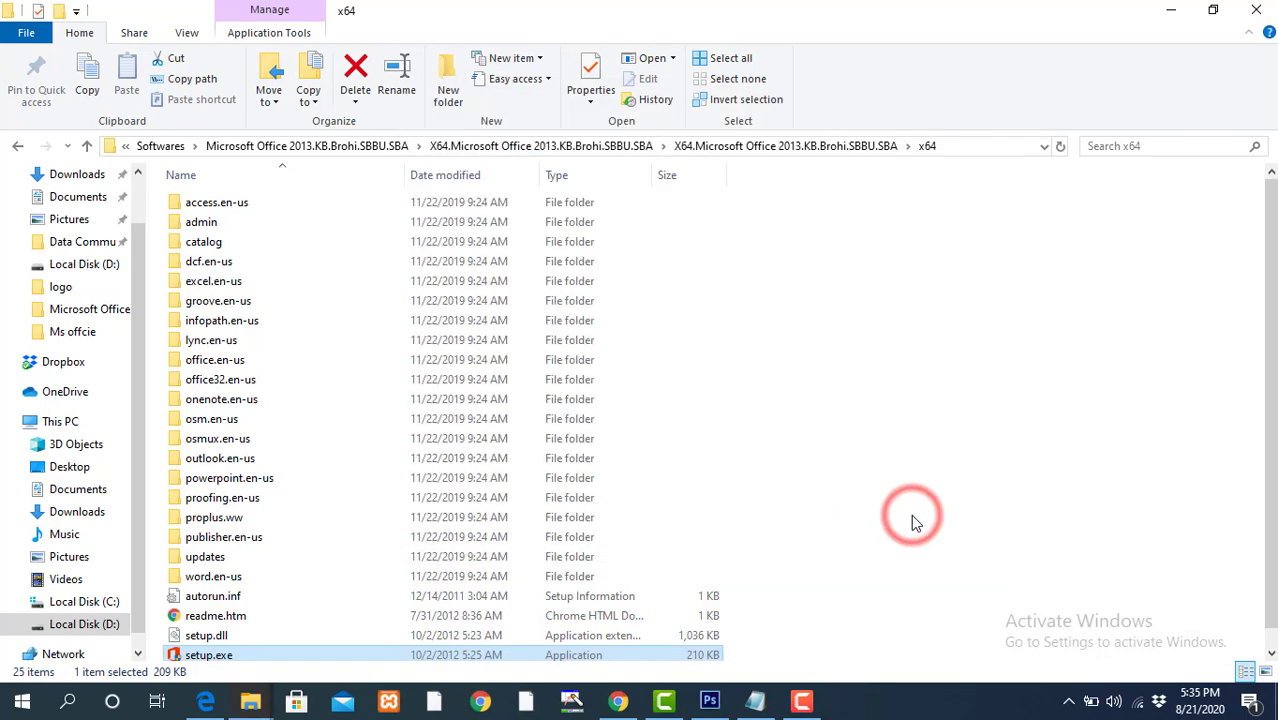
pyautogui.click(864, 525)
pyautogui.hotkey('alt', 'Up')
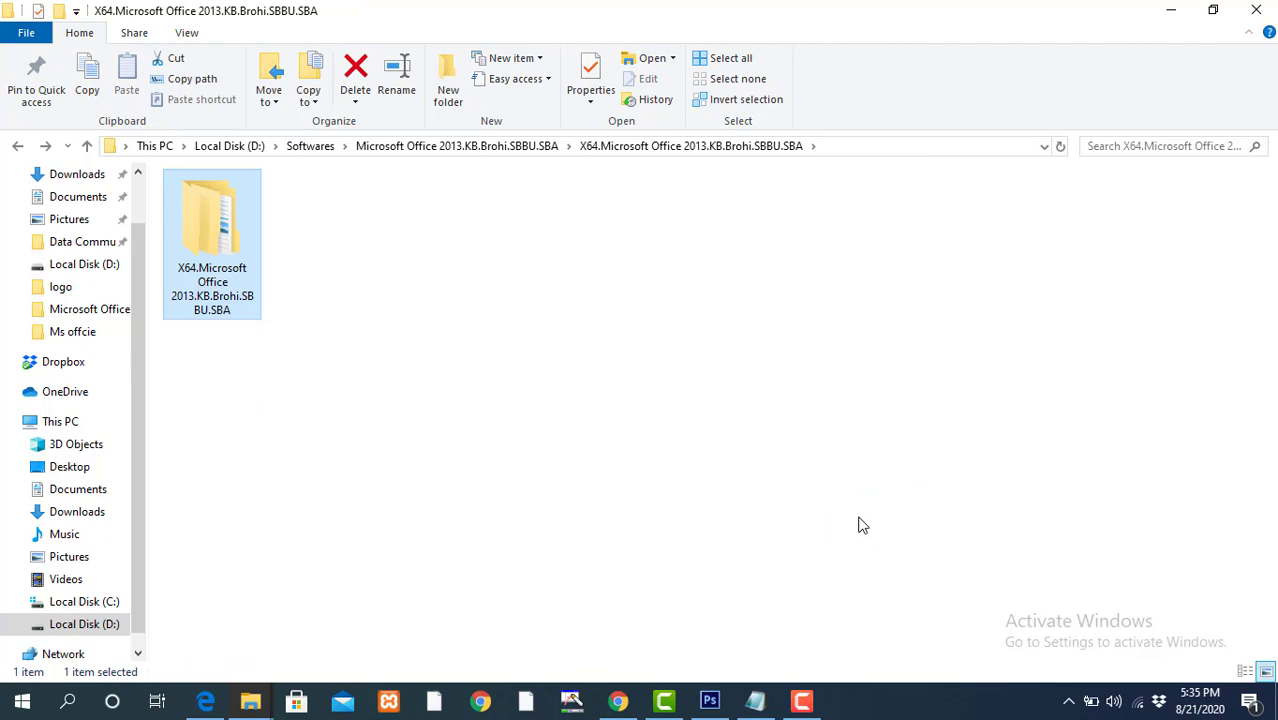
pyautogui.hotkey('alt', 'Up')
pyautogui.click(691, 443)
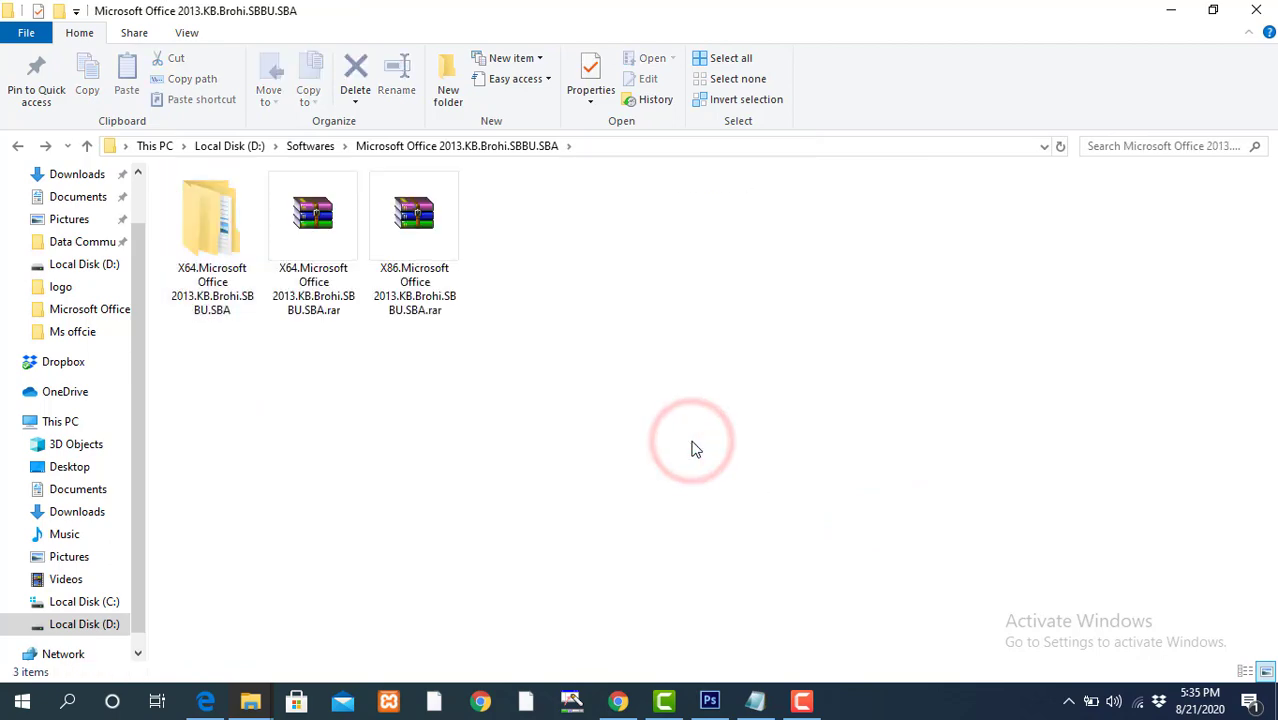
# - Examine which programs are in the Microsoft Office 2013 group of the installed apps list
pyautogui.click(18, 704)
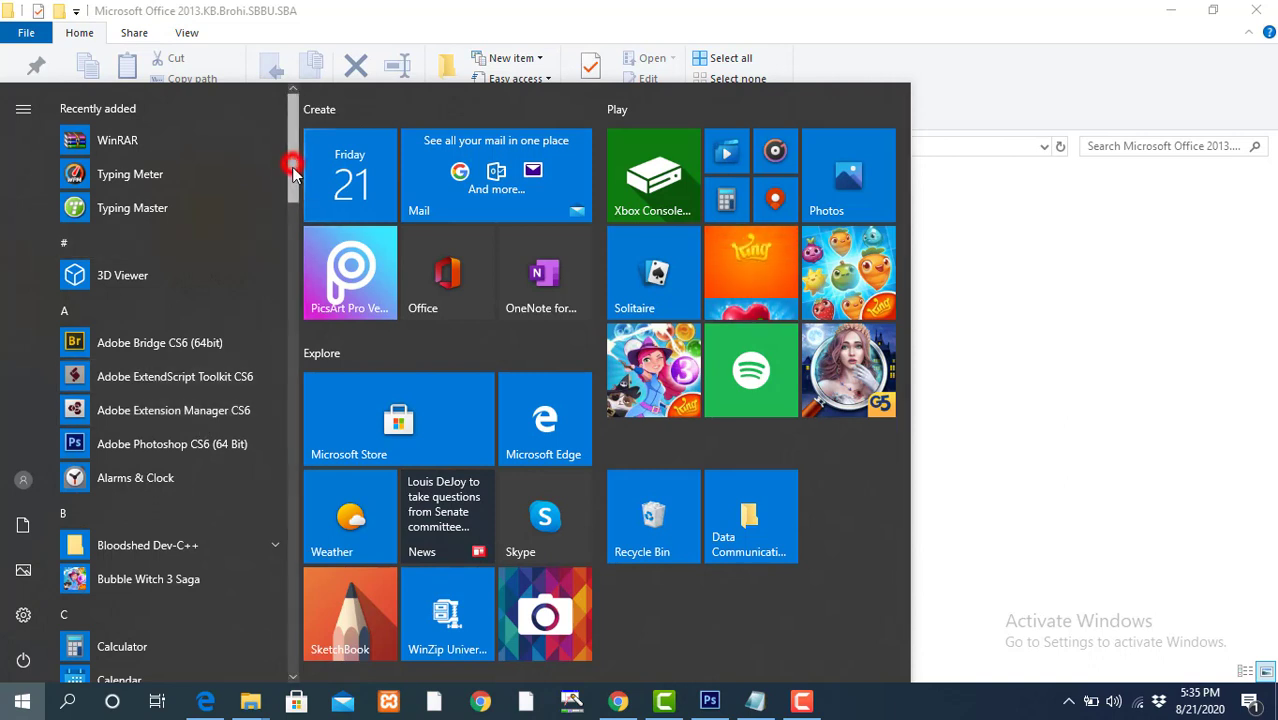
pyautogui.moveTo(292, 163); pyautogui.dragTo(314, 419)
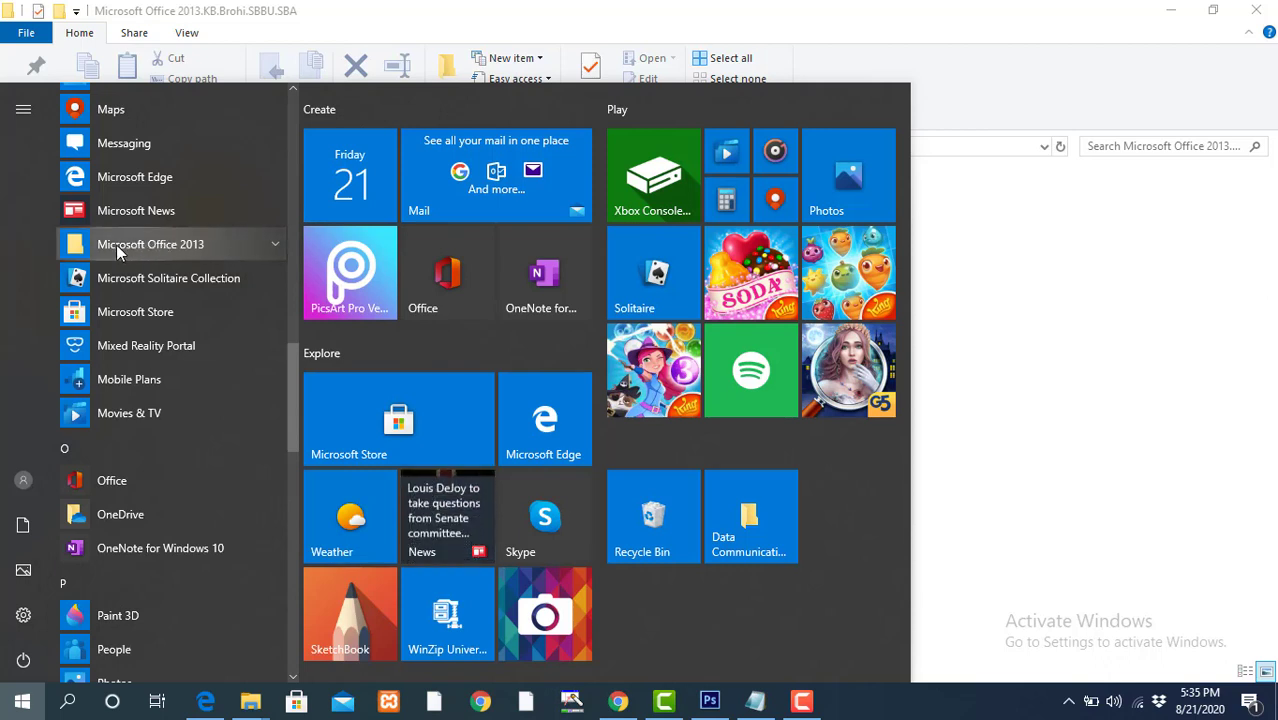
pyautogui.click(238, 253)
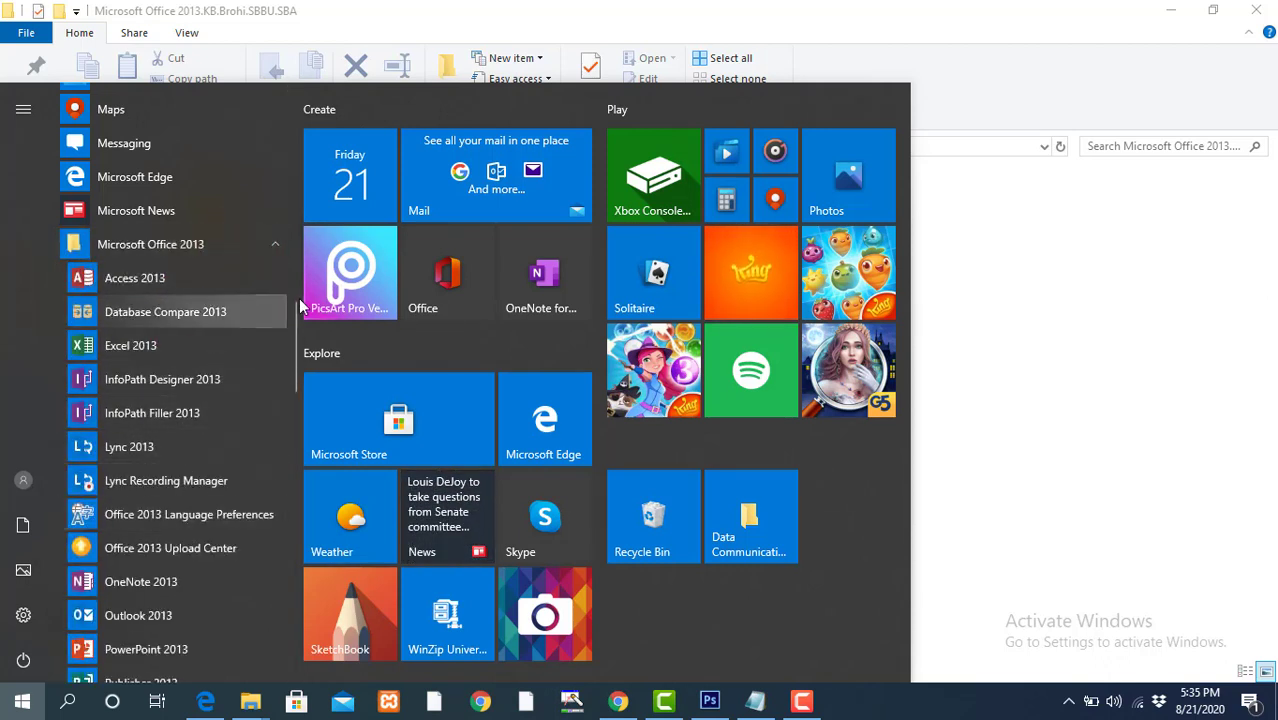
pyautogui.moveTo(293, 318); pyautogui.dragTo(296, 387)
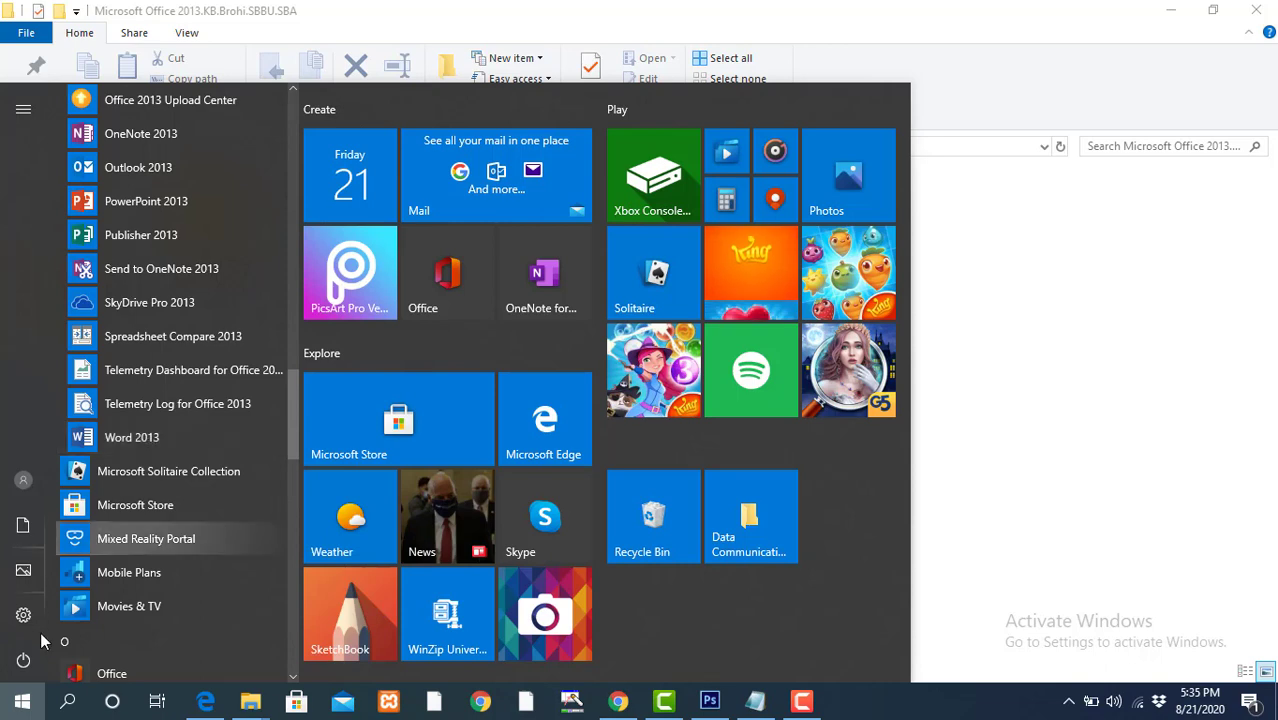
pyautogui.click(12, 704)
pyautogui.click(12, 704)
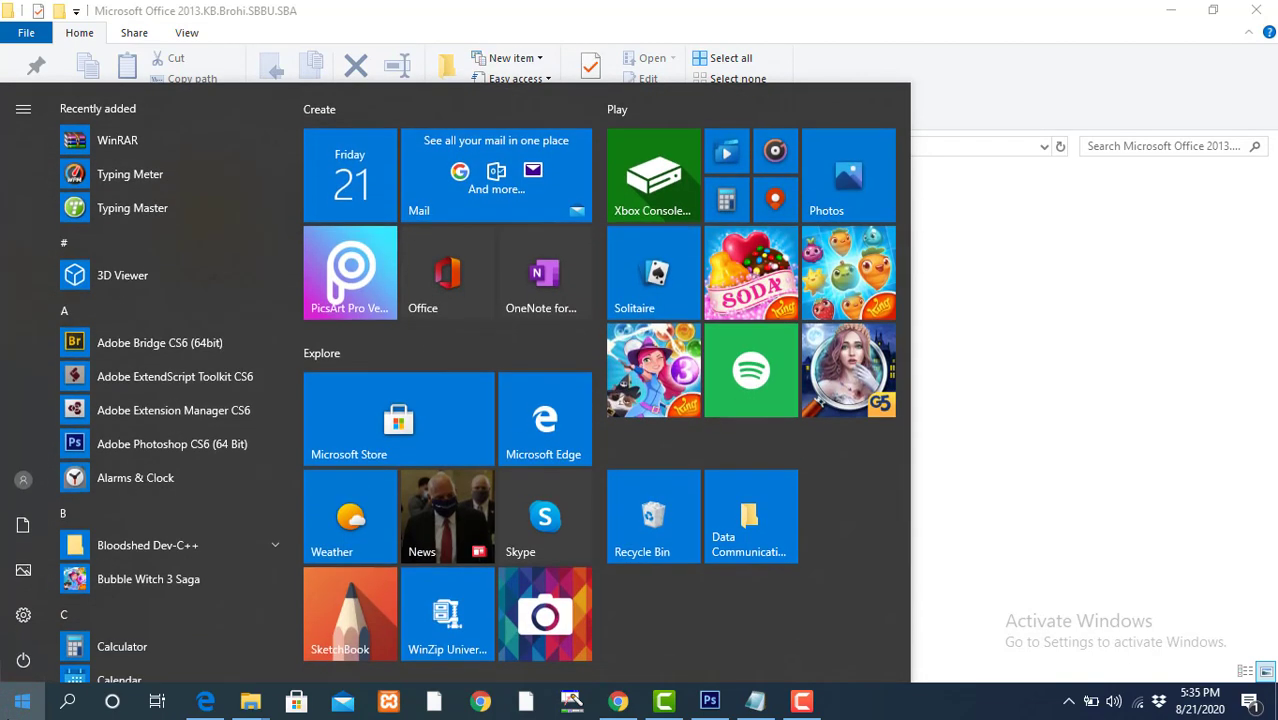
# - Search Windows for "word", launch Word 2013 and dismiss the Microsoft Office Activation Wizard
pyautogui.click(68, 700)
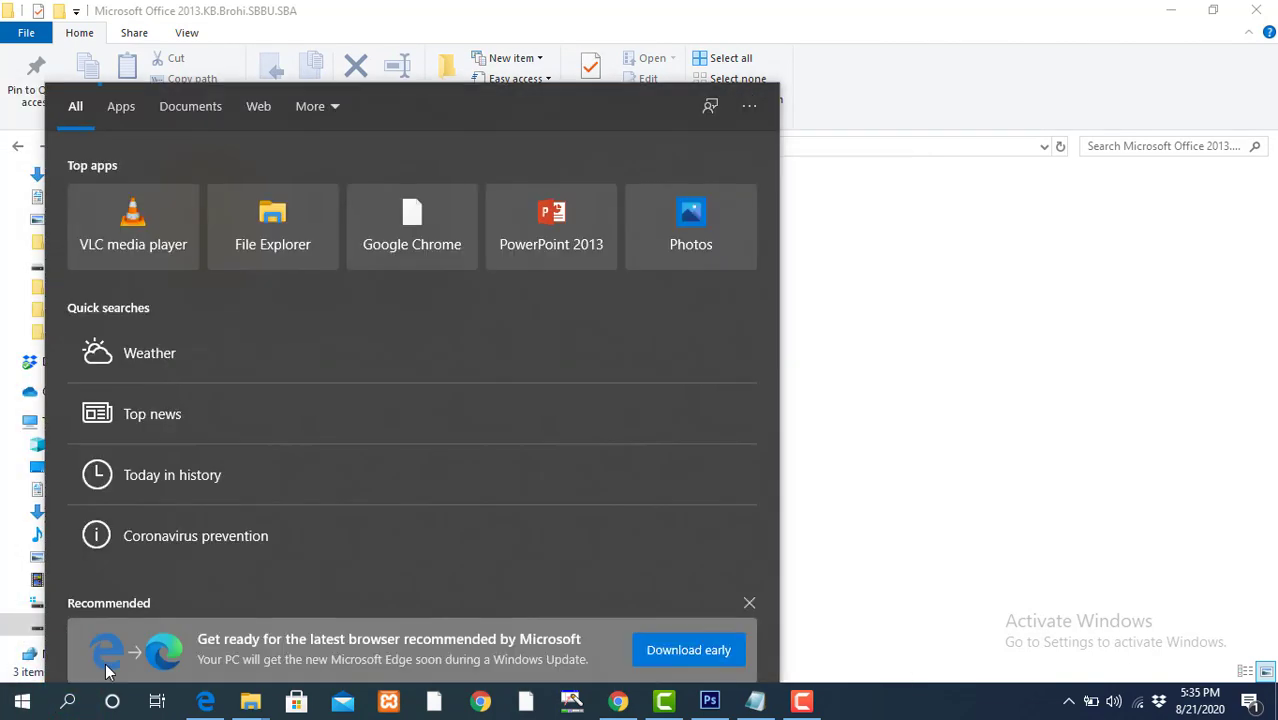
pyautogui.click(68, 700)
pyautogui.click(70, 702)
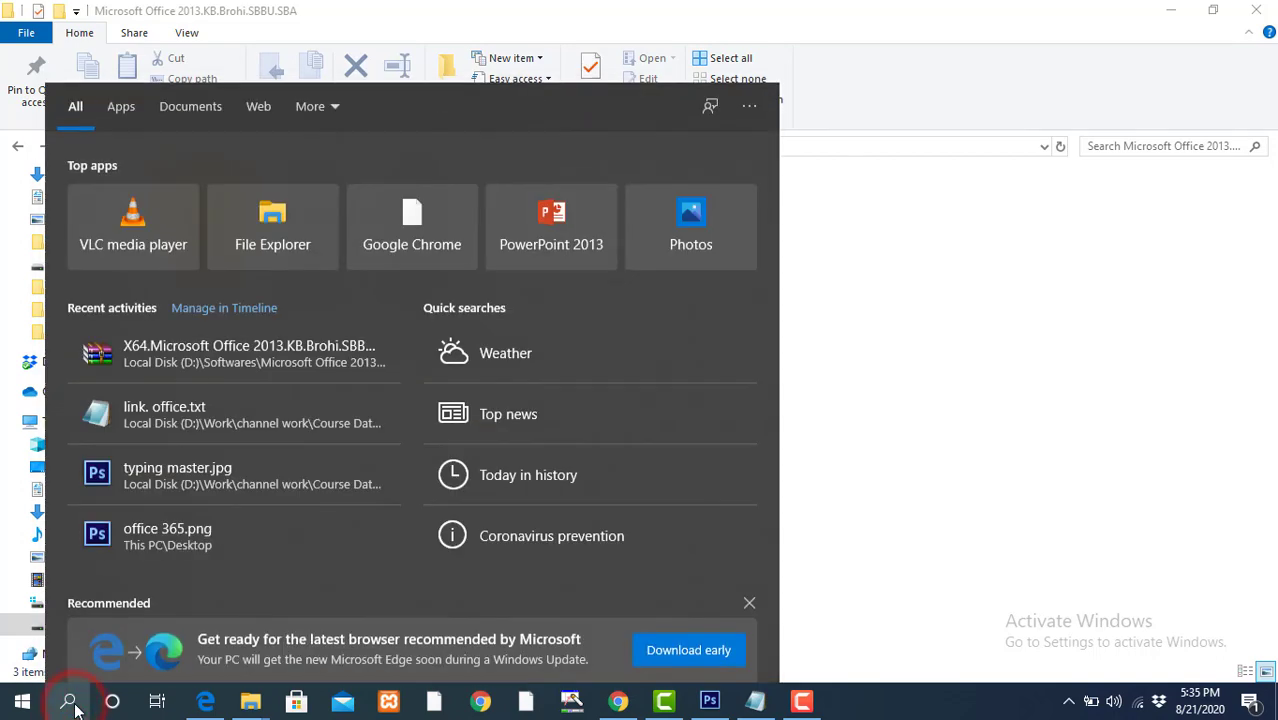
pyautogui.write('word')
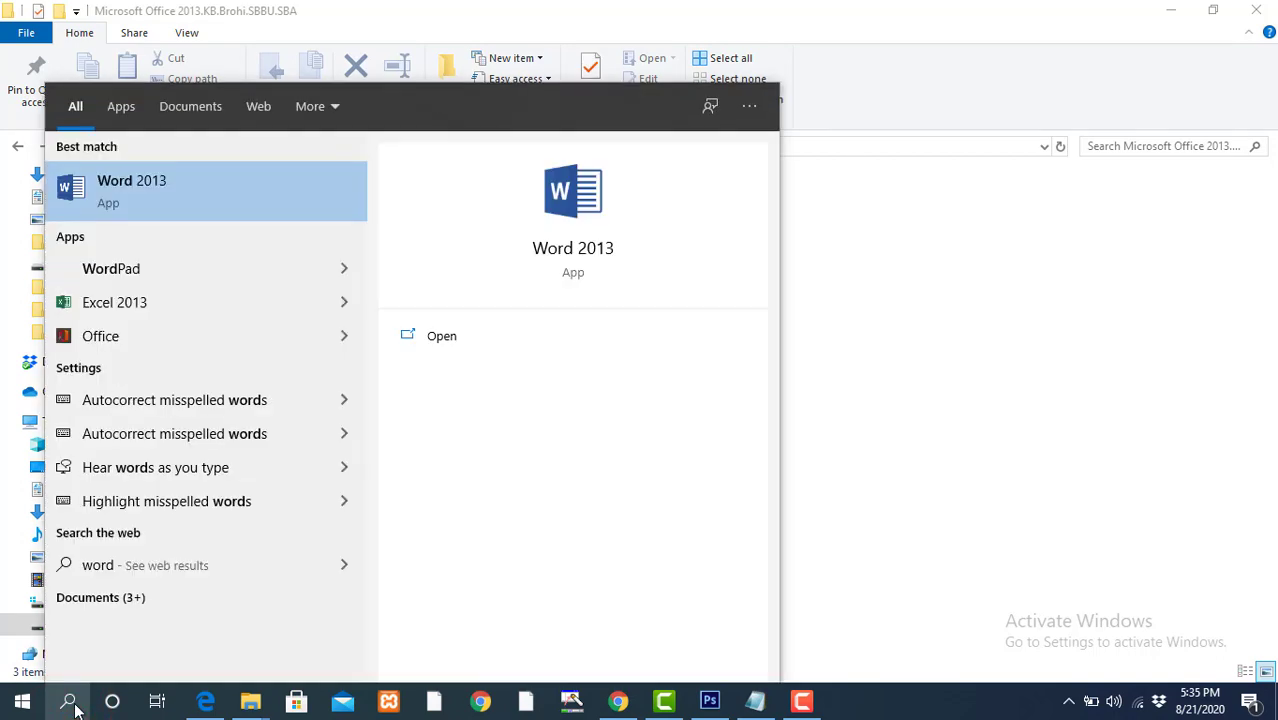
pyautogui.click(137, 183)
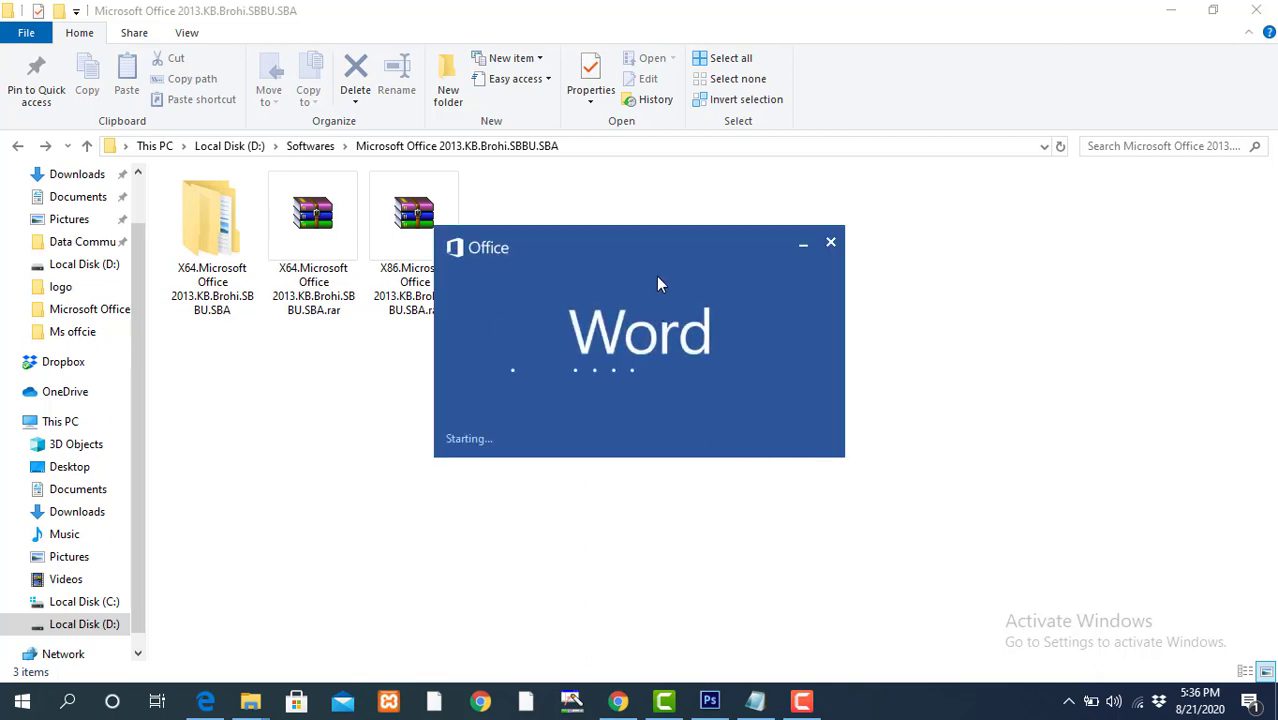
pyautogui.moveTo(657, 283); pyautogui.dragTo(698, 283)
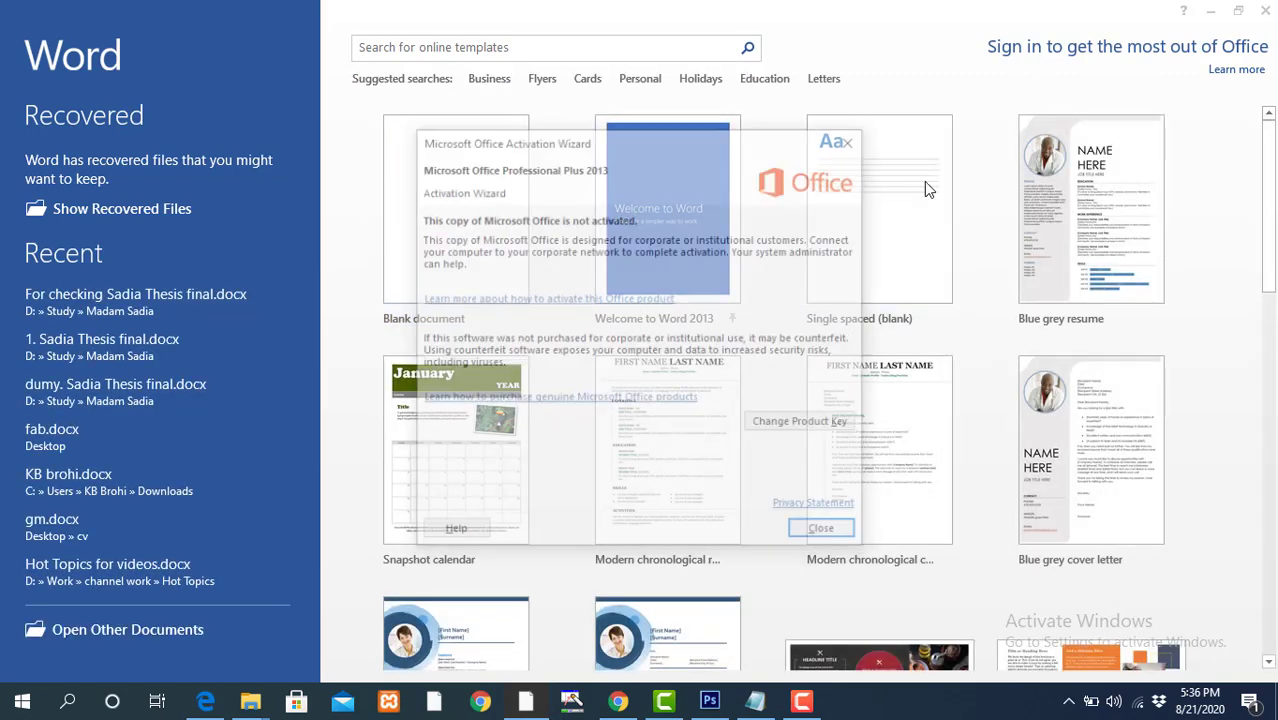
pyautogui.click(846, 534)
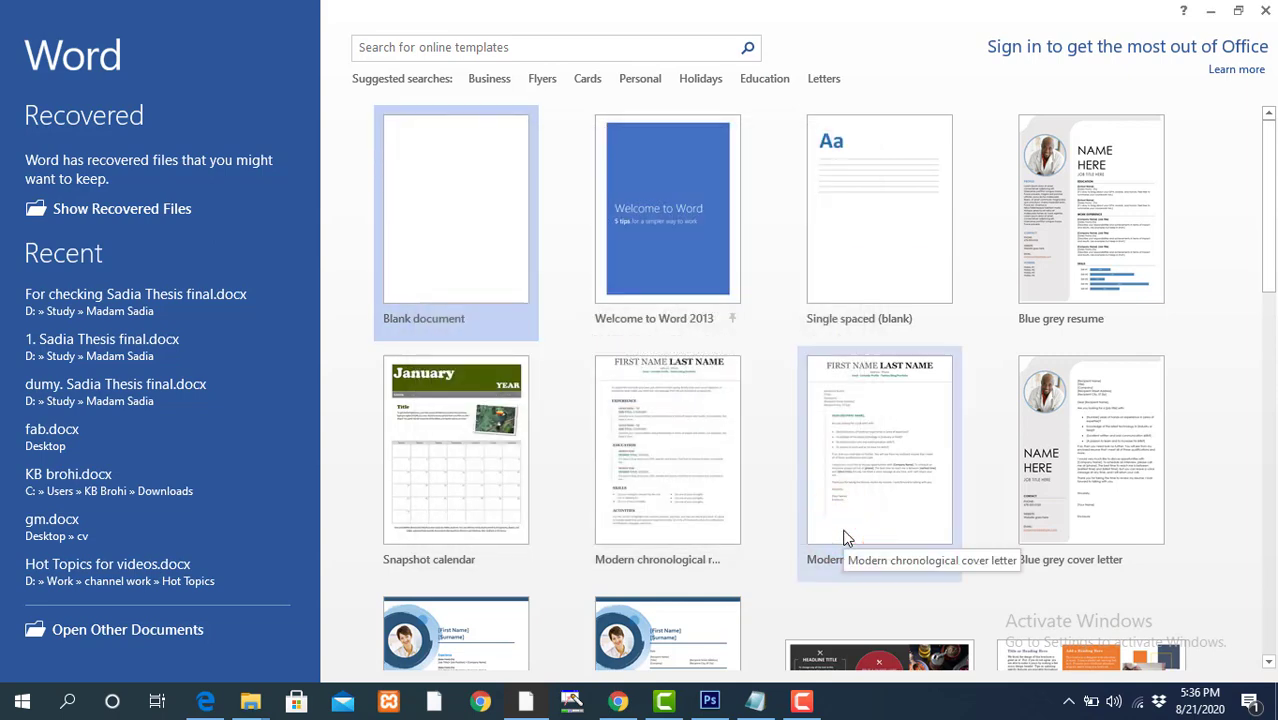
# - Create a blank document to check that Word works, and close Word
pyautogui.click(476, 244)
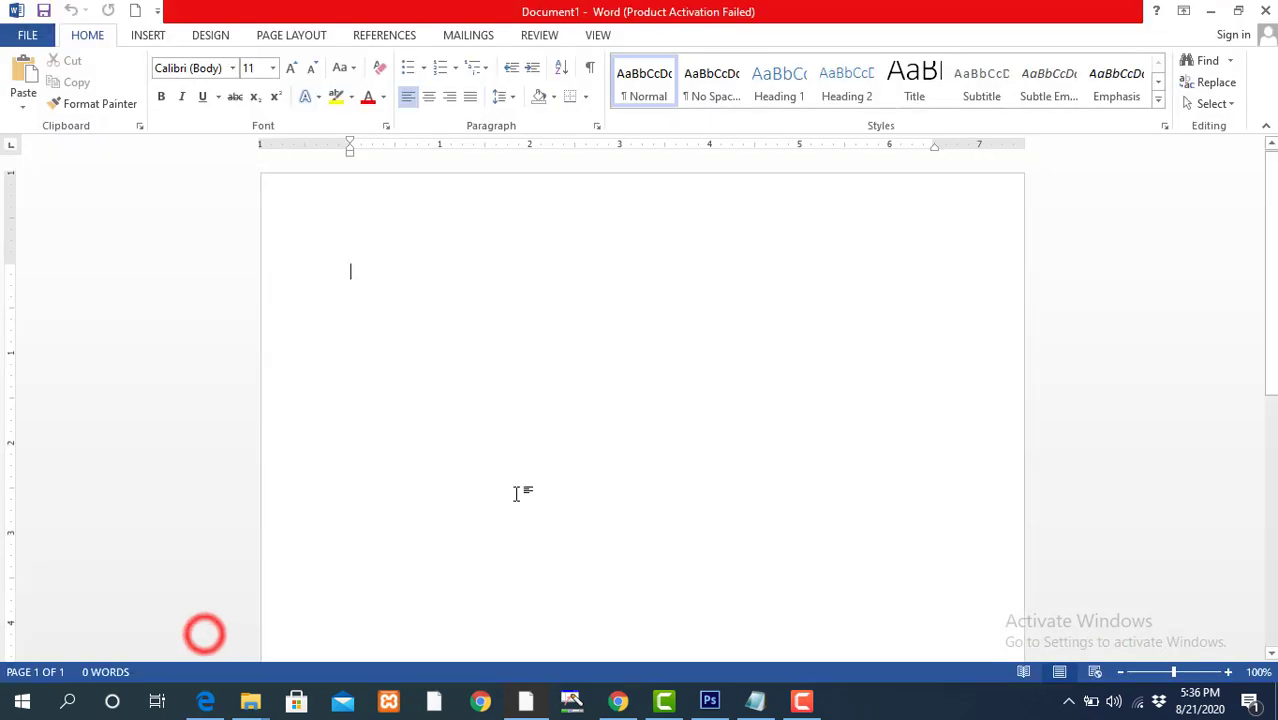
pyautogui.click(502, 391)
pyautogui.click(489, 275)
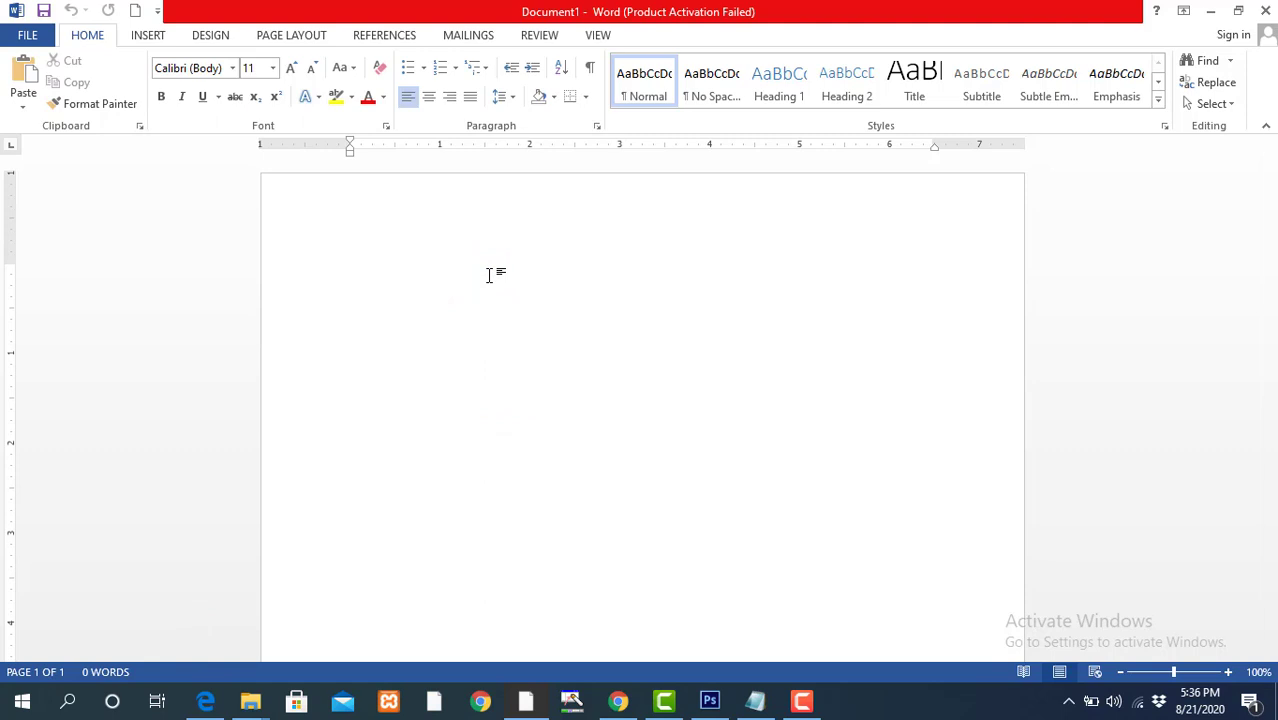
pyautogui.click(1267, 10)
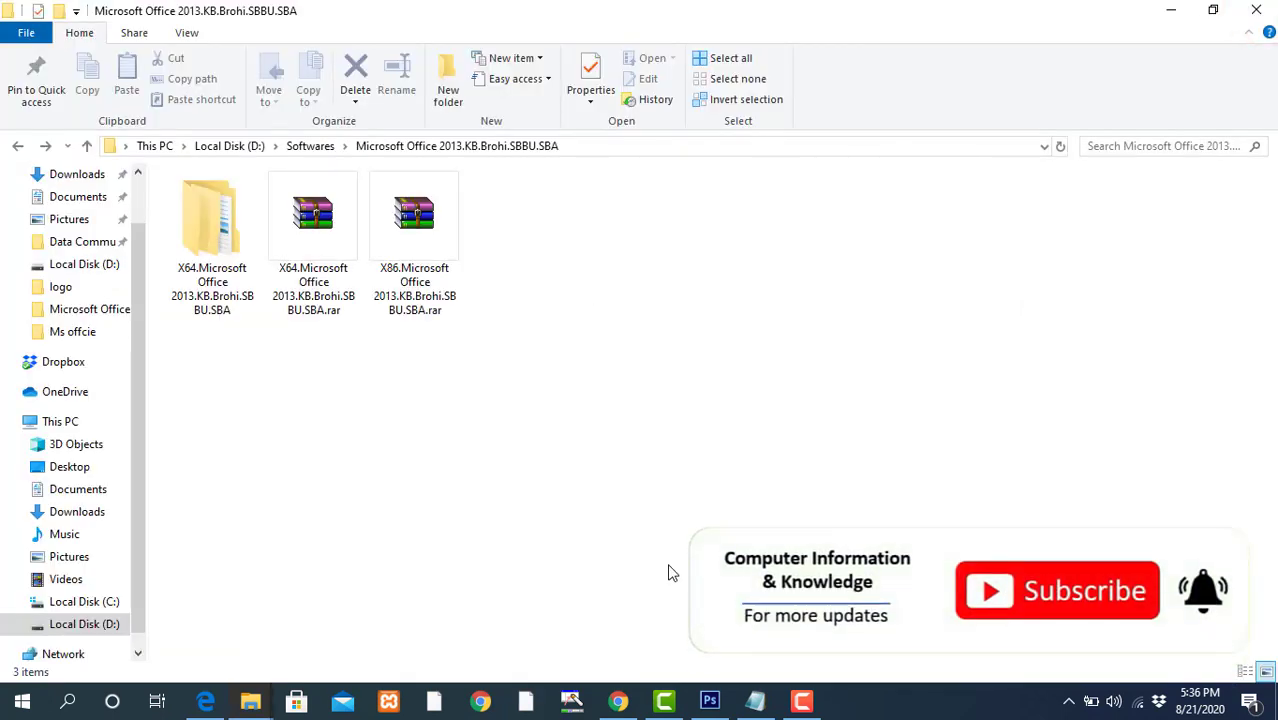